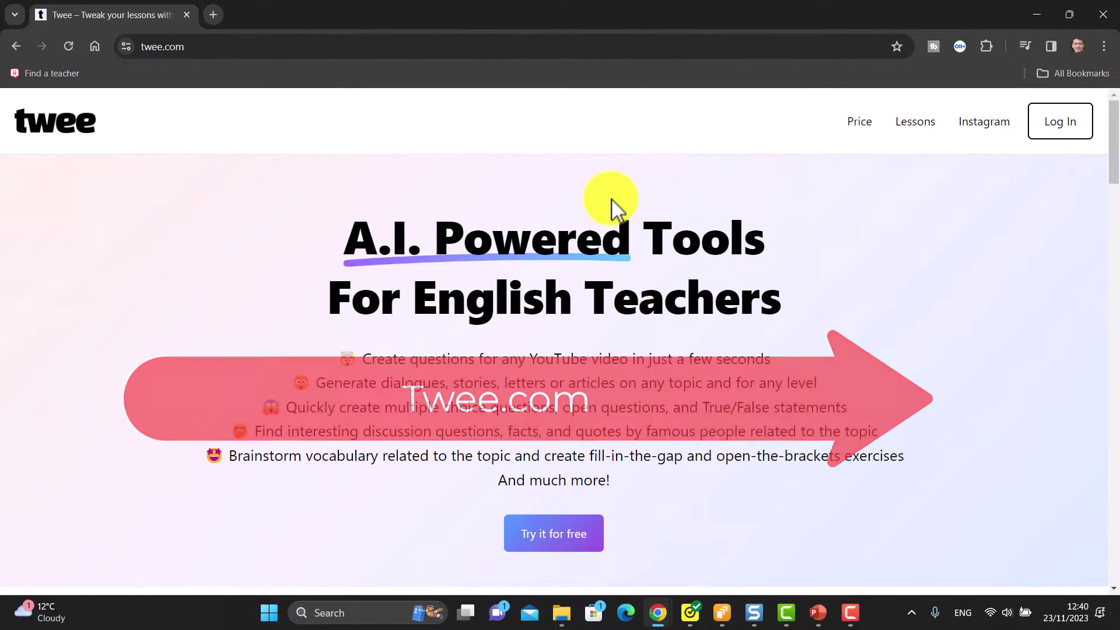
Step: Check the pricing plans, then log in and scroll the Tools page to the Reading tools
{"action": "left_click", "coordinate": [859, 123]}
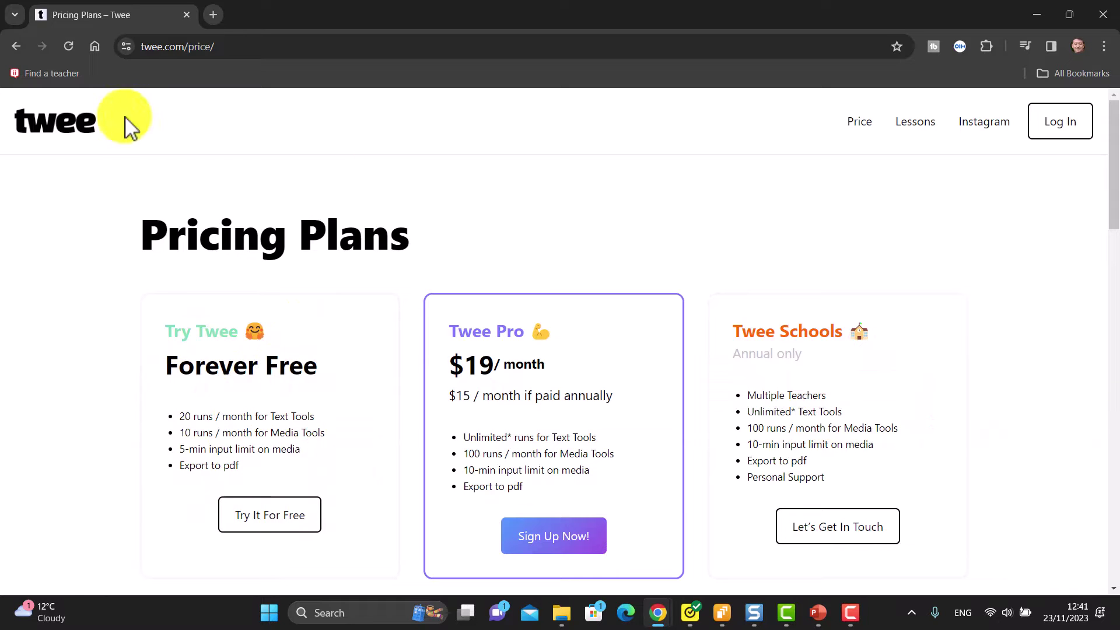
{"action": "left_click", "coordinate": [83, 134]}
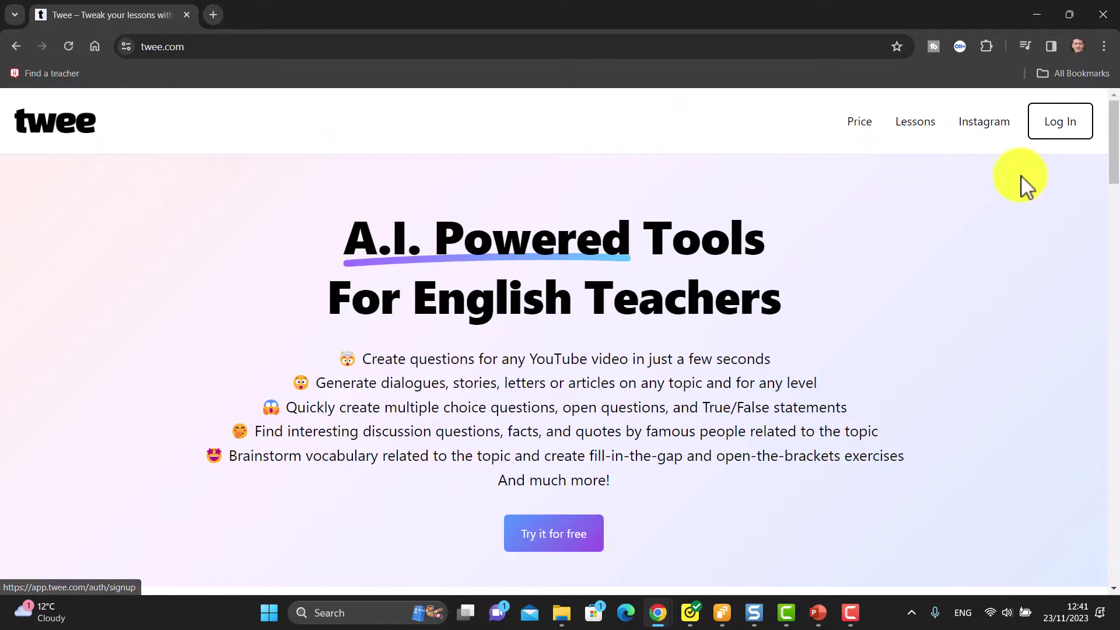
{"action": "left_click", "coordinate": [1058, 133]}
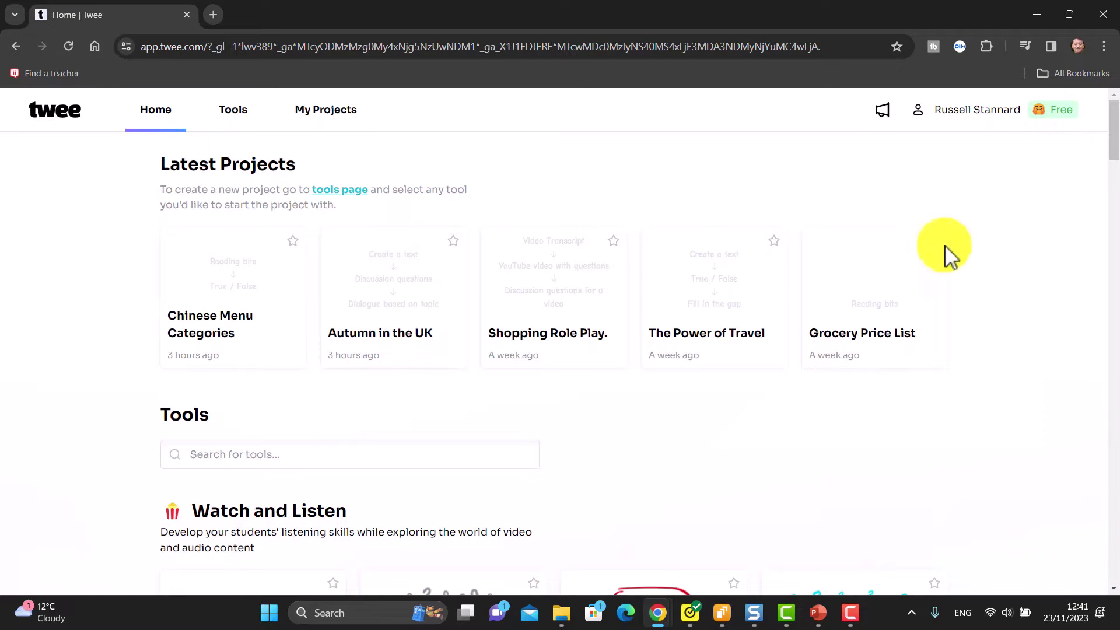
{"action": "left_click", "coordinate": [241, 114]}
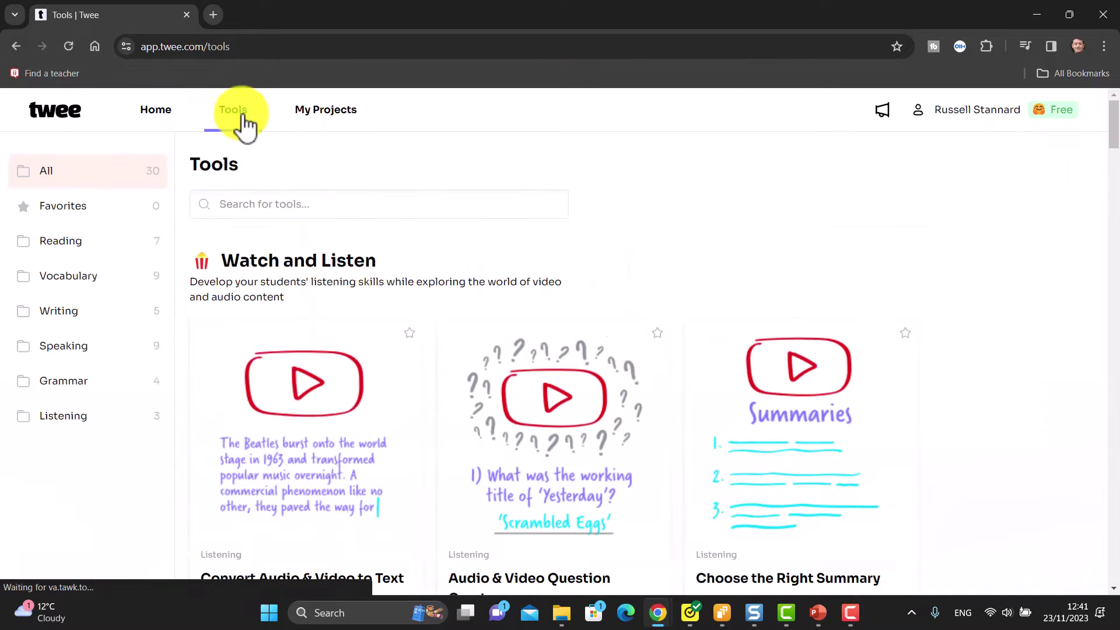
{"action": "left_click_drag", "start_coordinate": [1116, 120], "coordinate": [1116, 238]}
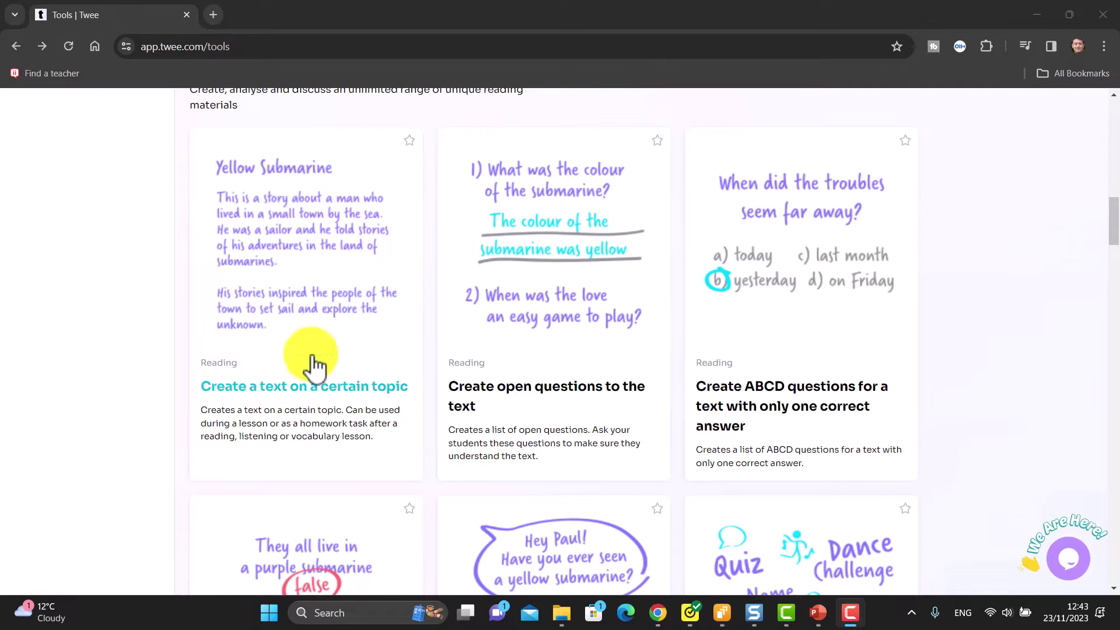
Step: Generate a B1, 250-350 word Healthy Eating descriptive article using calories, exercise, fresh air and rest
{"action": "left_click", "coordinate": [268, 310]}
{"action": "left_click", "coordinate": [406, 331]}
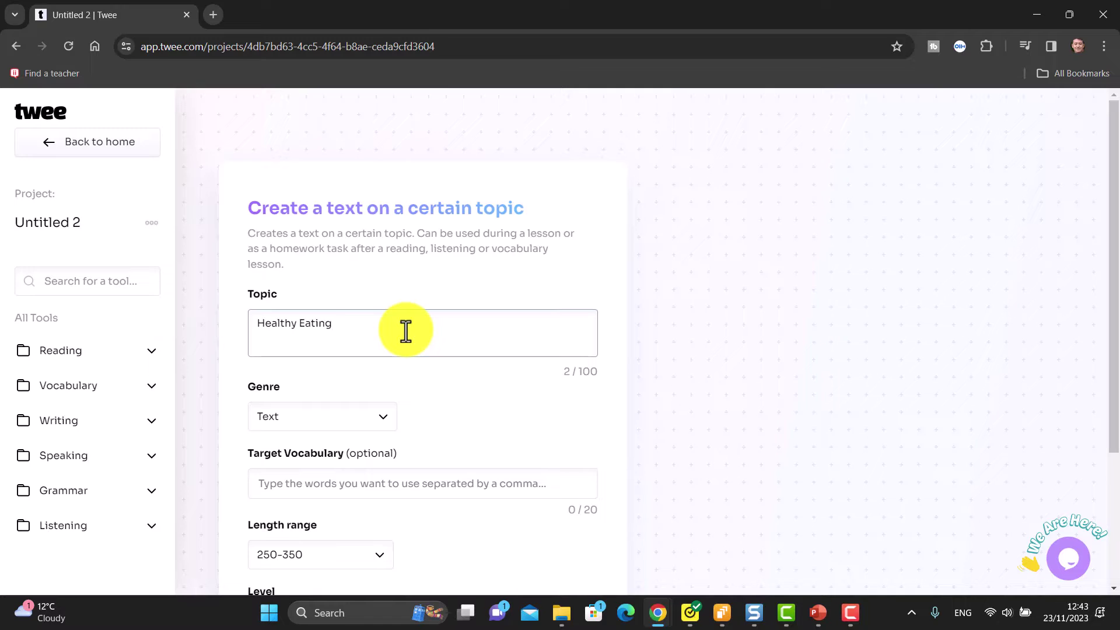
{"action": "left_click", "coordinate": [382, 416]}
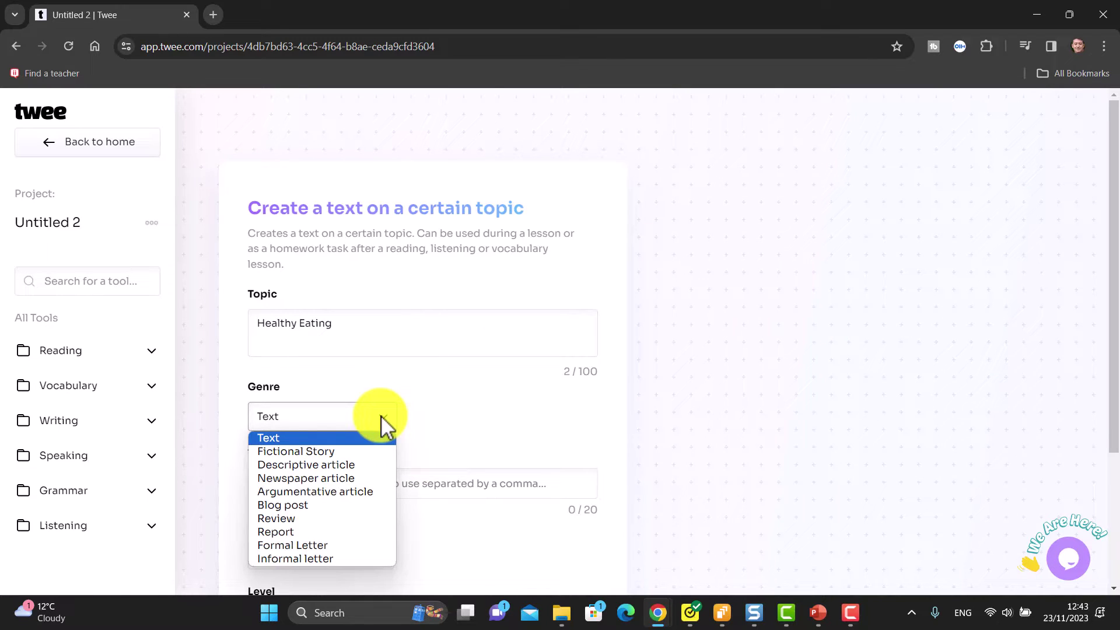
{"action": "left_click", "coordinate": [326, 464]}
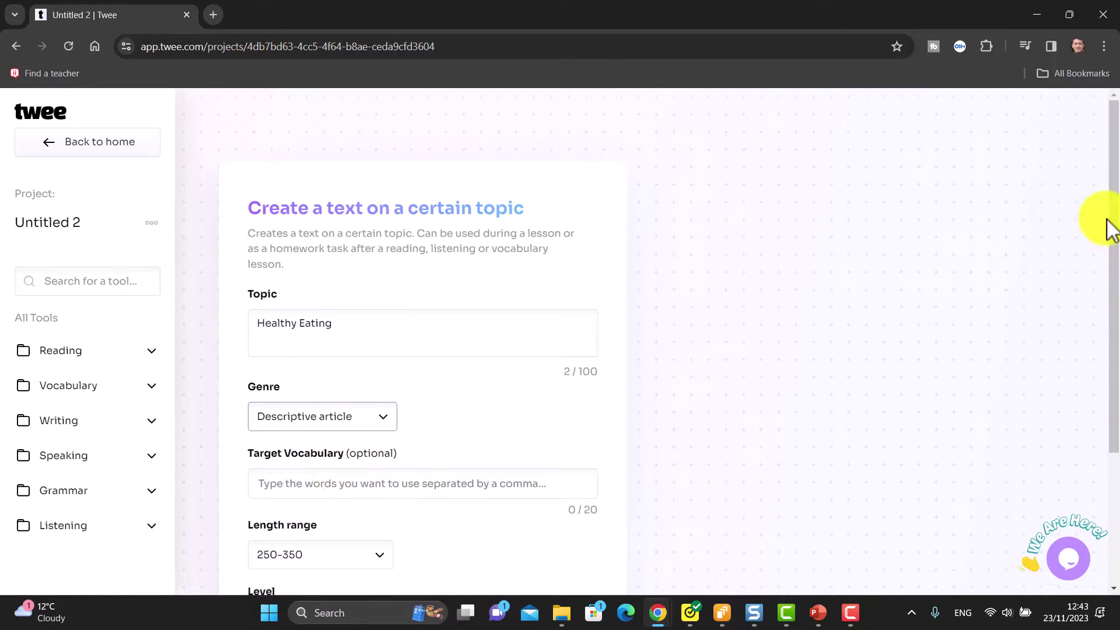
{"action": "left_click_drag", "start_coordinate": [1108, 225], "coordinate": [1051, 332]}
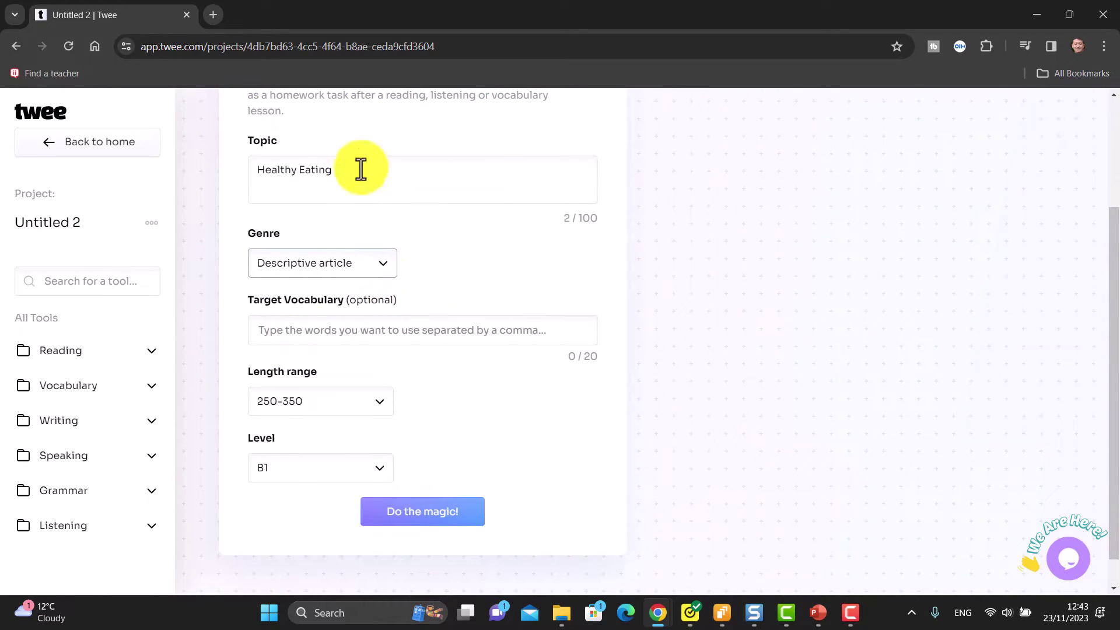
{"action": "type", "text": "calories, exercise, fresh air, rest"}
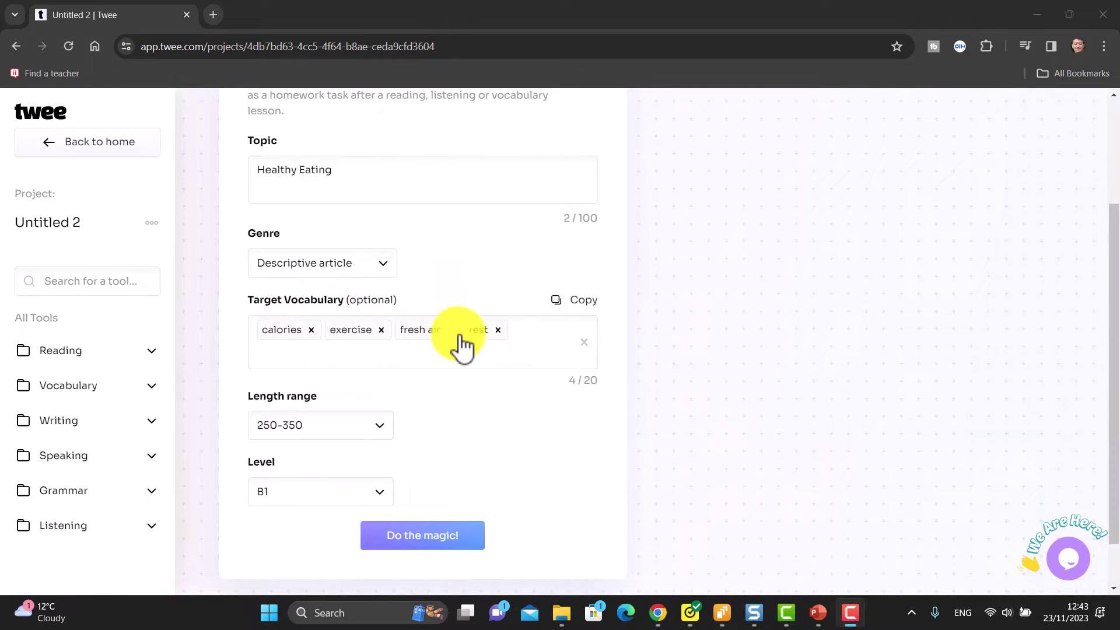
{"action": "left_click", "coordinate": [381, 432]}
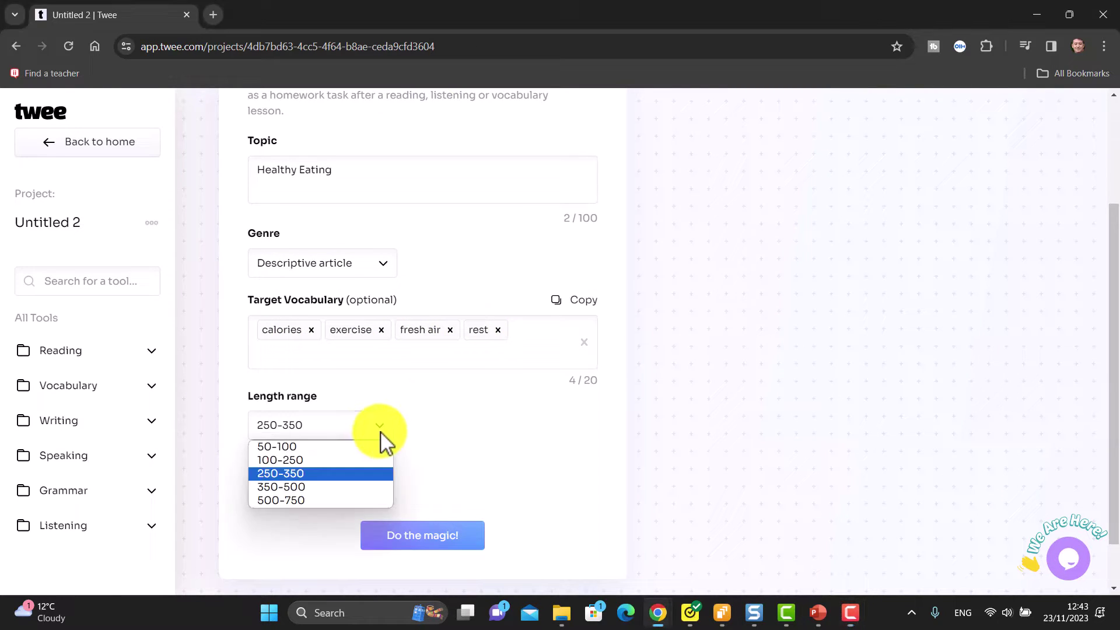
{"action": "left_click", "coordinate": [301, 471]}
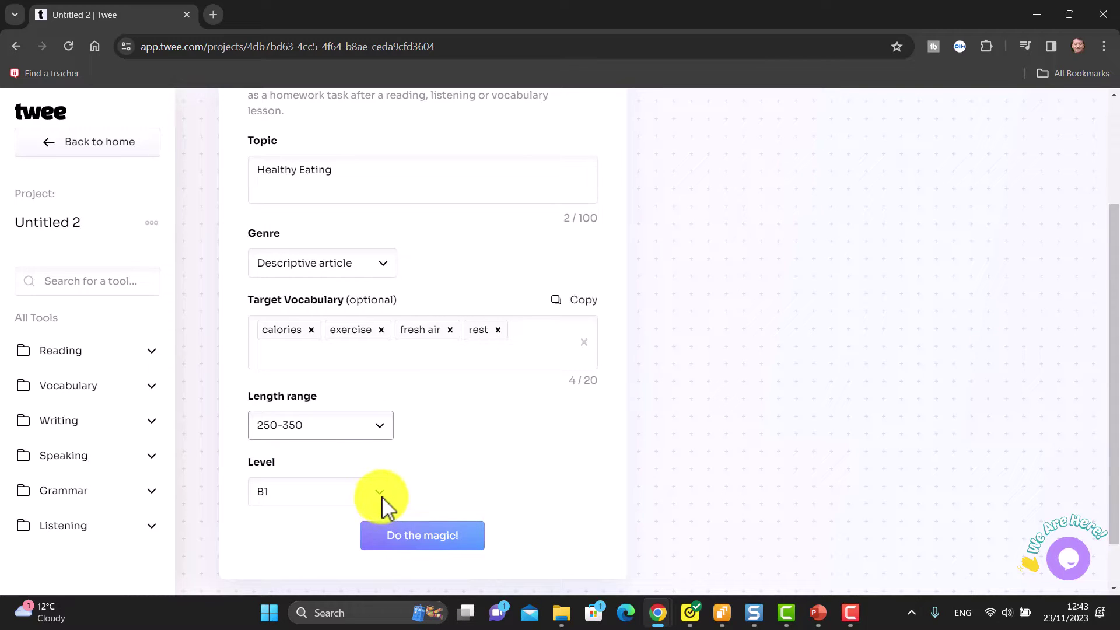
{"action": "left_click", "coordinate": [403, 537]}
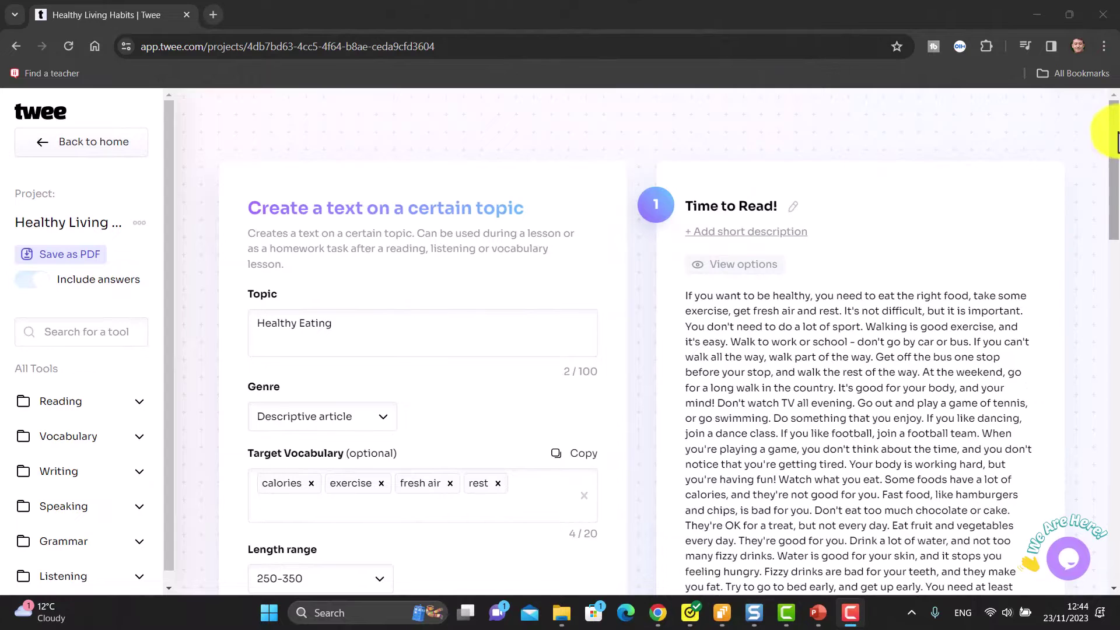
Step: Scroll through the finished Healthy Living Habits text down to the Create using the result suggestions
{"action": "left_click_drag", "start_coordinate": [1117, 141], "coordinate": [1113, 225]}
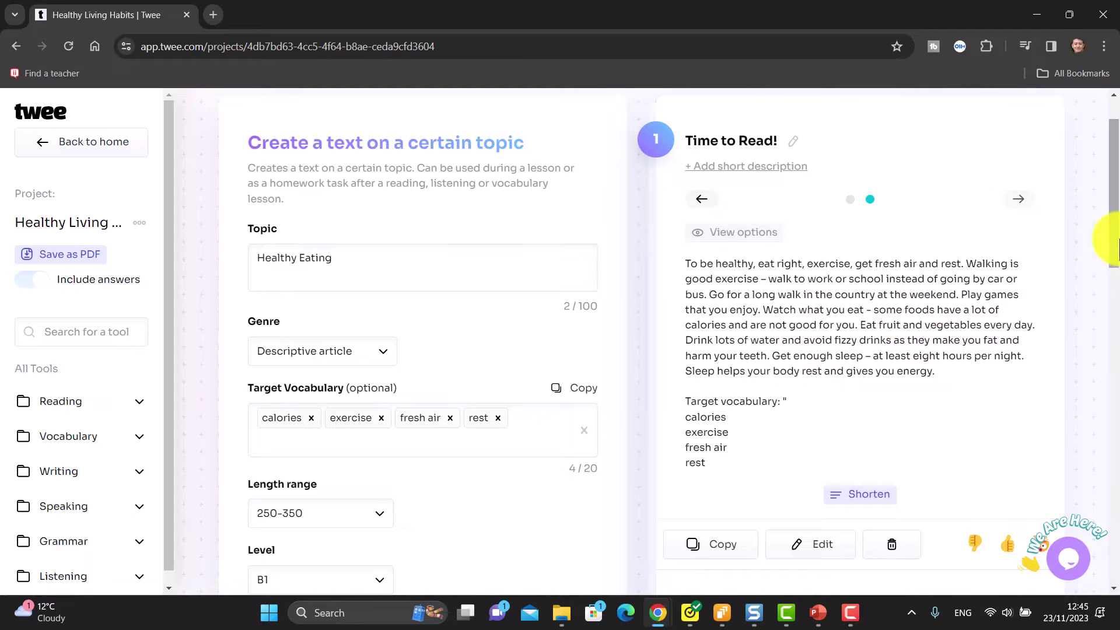
{"action": "left_click_drag", "start_coordinate": [1116, 240], "coordinate": [1116, 300]}
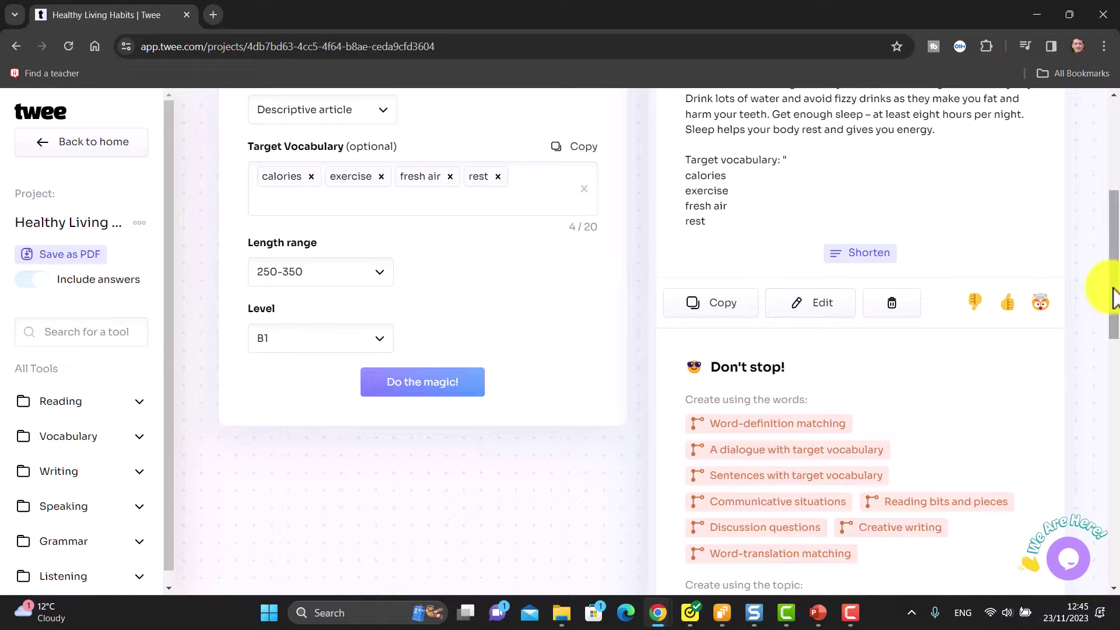
{"action": "scroll", "coordinate": [1103, 292], "scroll_direction": "down", "scroll_amount": 2}
{"action": "scroll", "coordinate": [1112, 320], "scroll_direction": "down", "scroll_amount": 2}
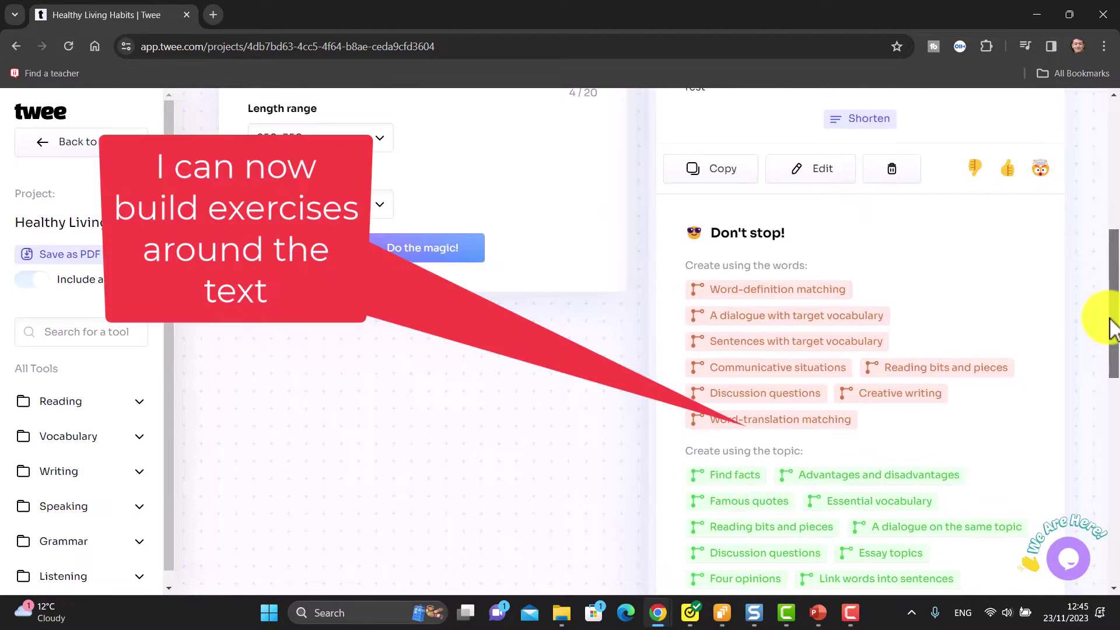
{"action": "left_click_drag", "start_coordinate": [1112, 342], "coordinate": [1112, 361]}
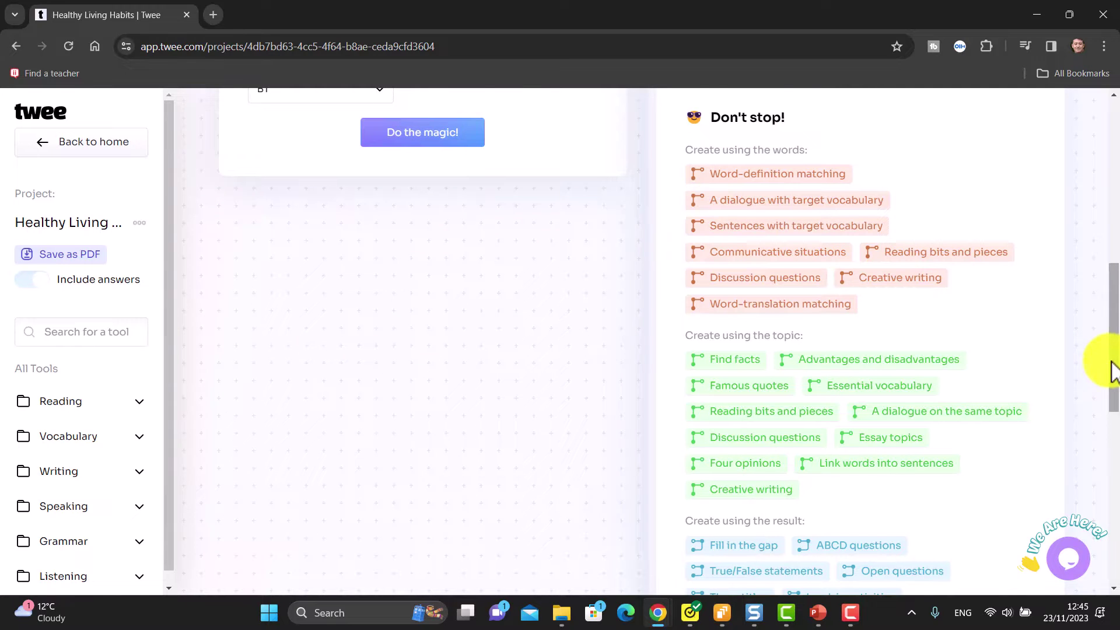
{"action": "left_click_drag", "start_coordinate": [1114, 371], "coordinate": [1107, 401]}
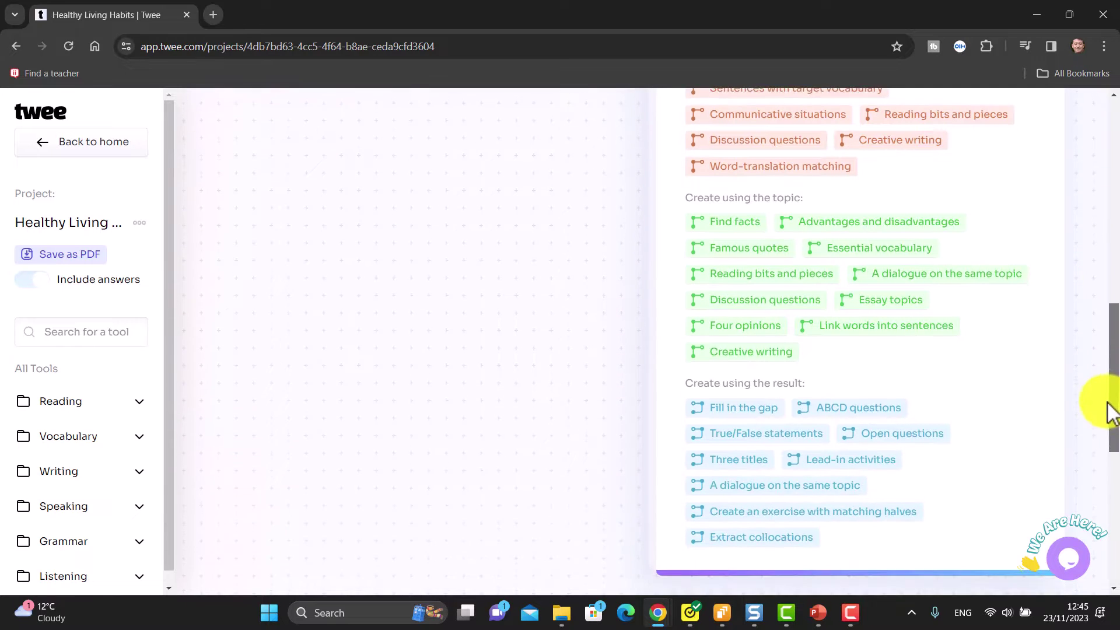
Step: Generate five ABCD questions from the text, keyed 1b, 2b, 3b, 4a, 5c
{"action": "left_click", "coordinate": [872, 411]}
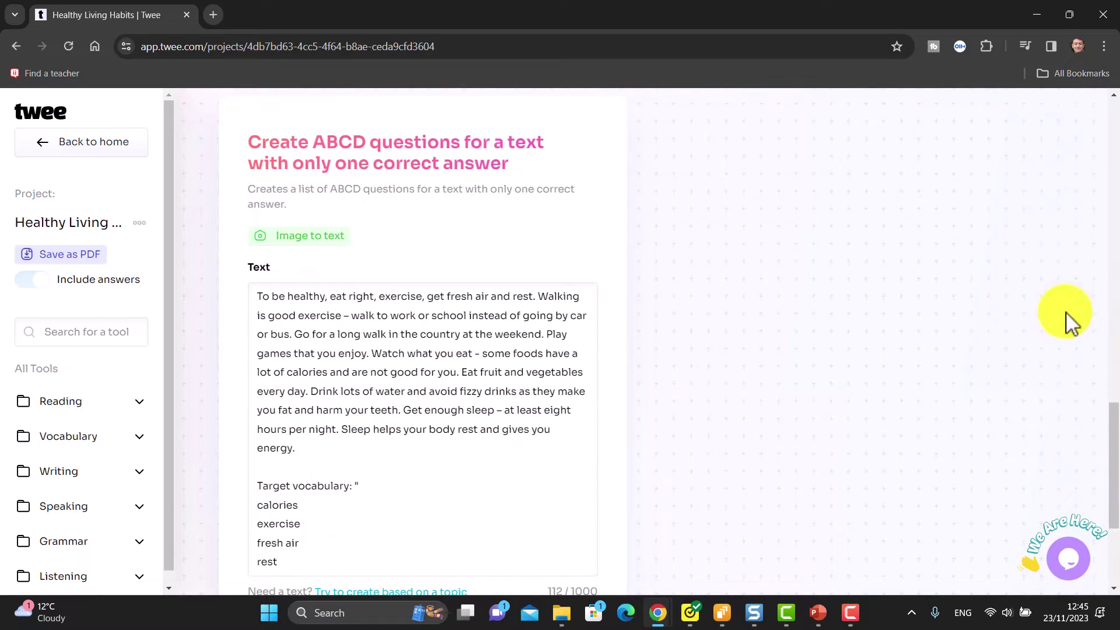
{"action": "scroll", "coordinate": [1105, 425], "scroll_direction": "down", "scroll_amount": 3}
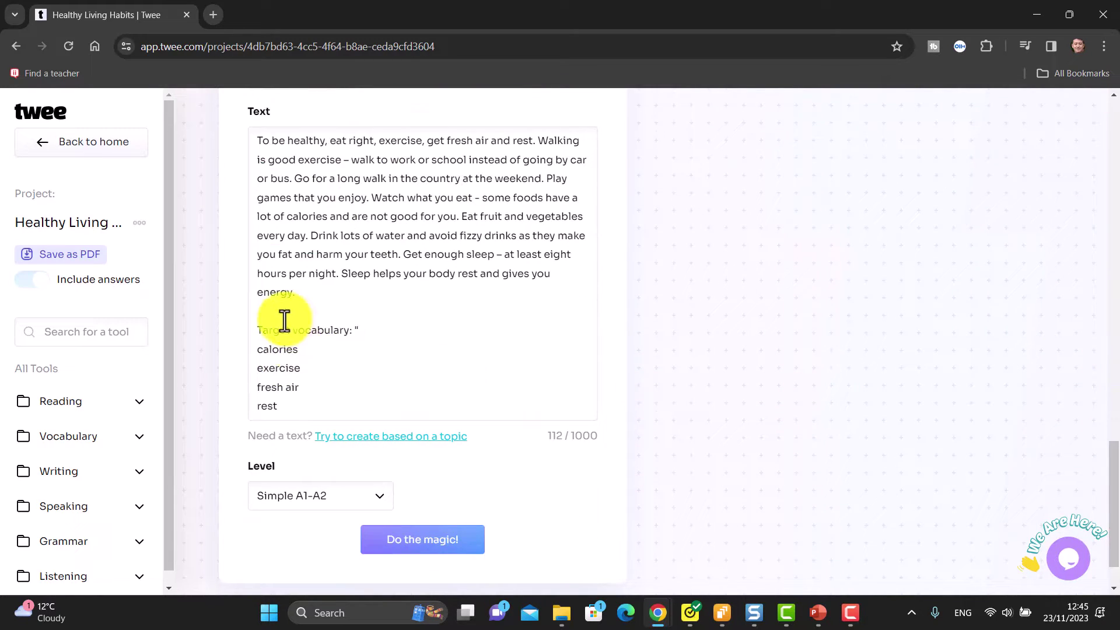
{"action": "left_click", "coordinate": [423, 542]}
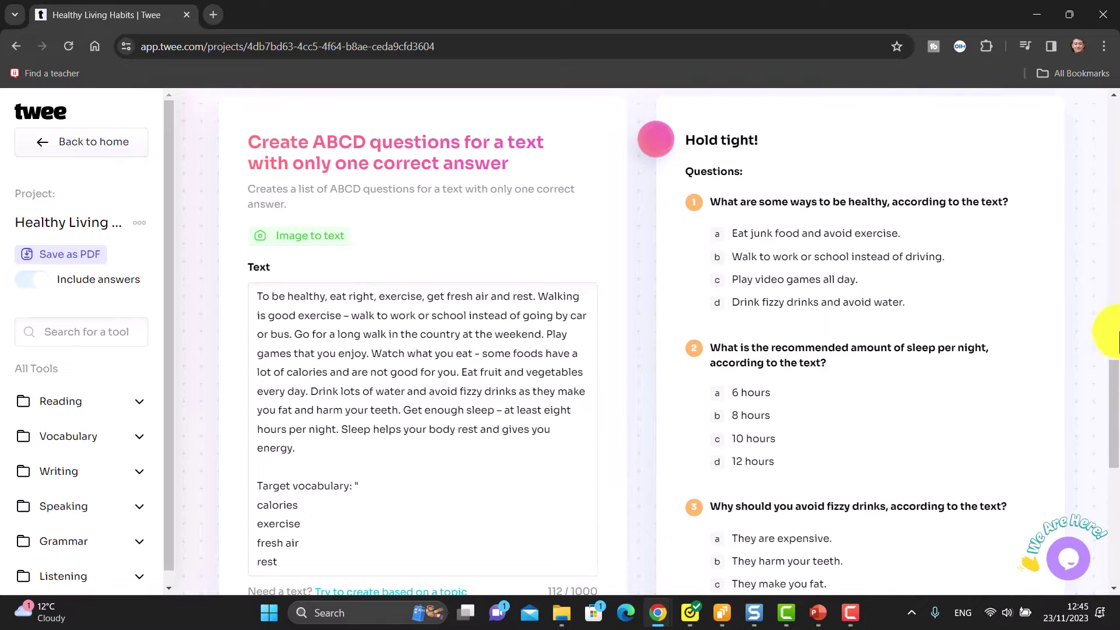
{"action": "left_click_drag", "start_coordinate": [1117, 365], "coordinate": [1108, 519]}
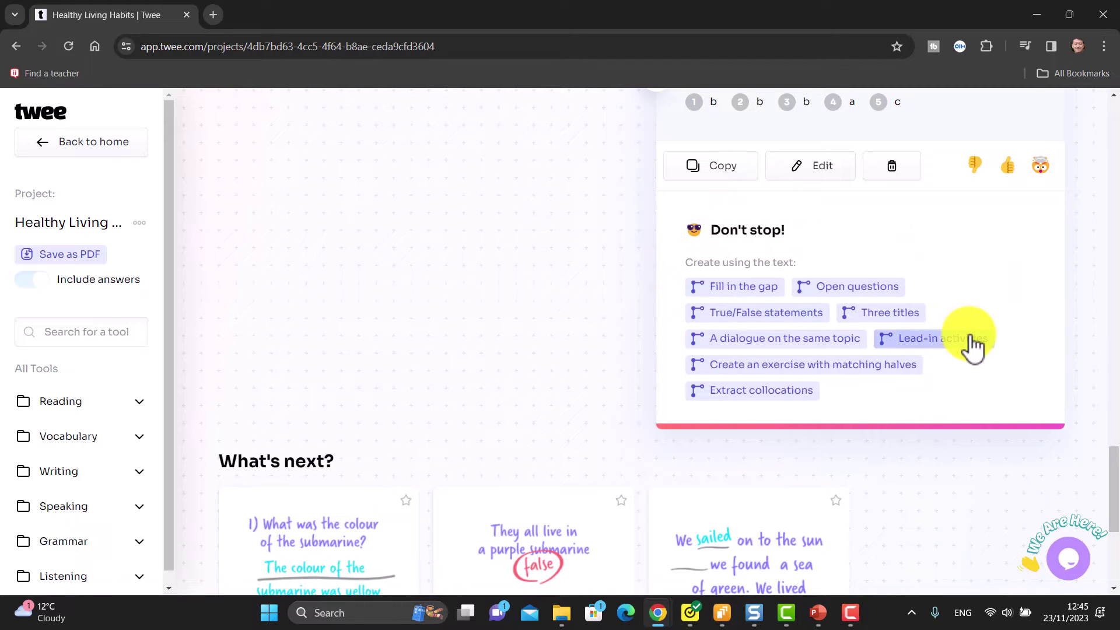
Step: Generate ten True/False statements and export the worksheet with answers as Twee - Healthy Living Habits.pdf
{"action": "left_click", "coordinate": [748, 315]}
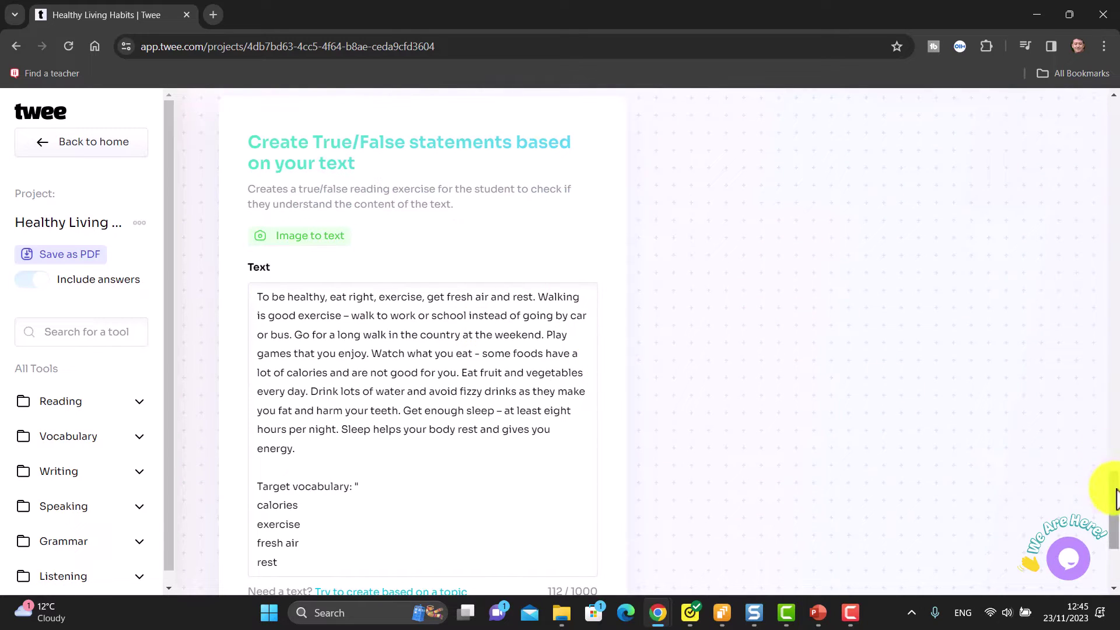
{"action": "left_click_drag", "start_coordinate": [1111, 487], "coordinate": [1115, 545]}
{"action": "left_click", "coordinate": [415, 488]}
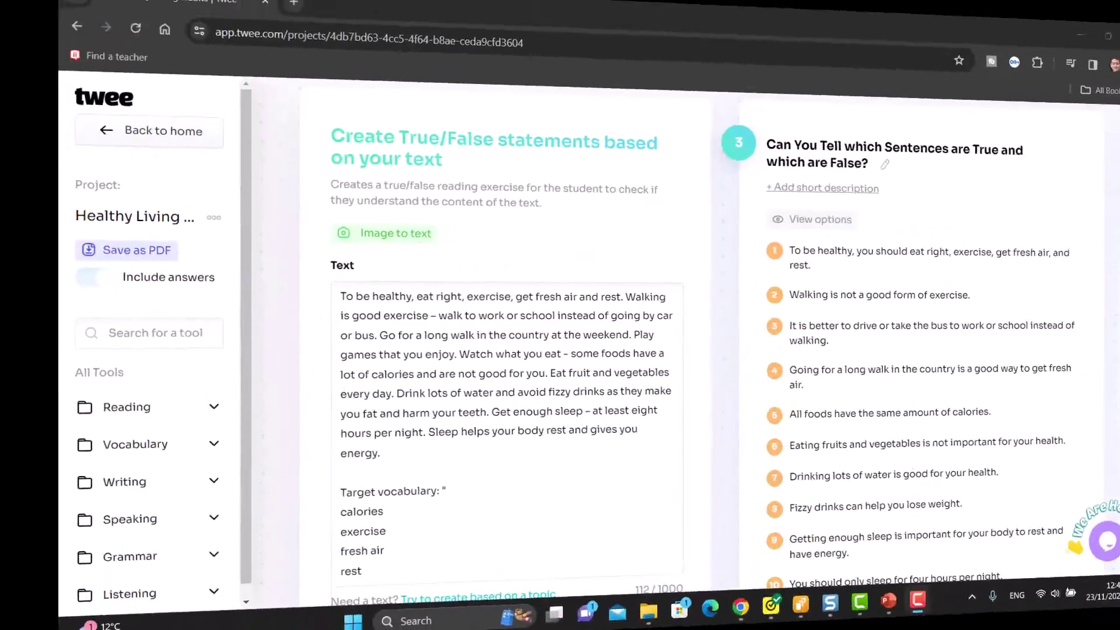
{"action": "scroll", "coordinate": [1109, 452], "scroll_direction": "down", "scroll_amount": 7}
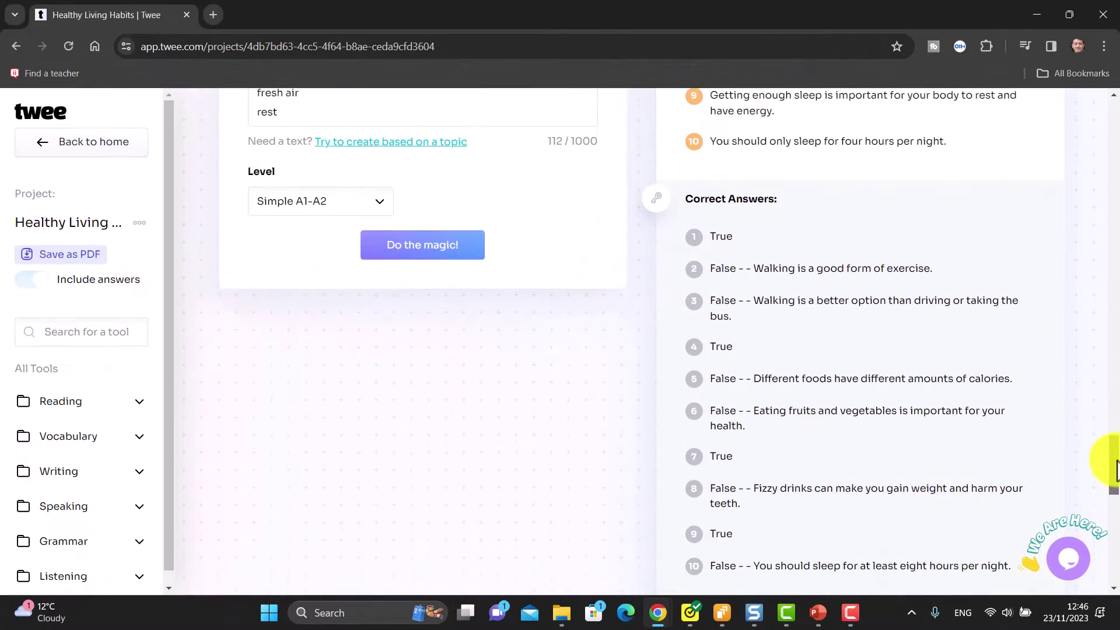
{"action": "scroll", "coordinate": [1111, 476], "scroll_direction": "down", "scroll_amount": 6}
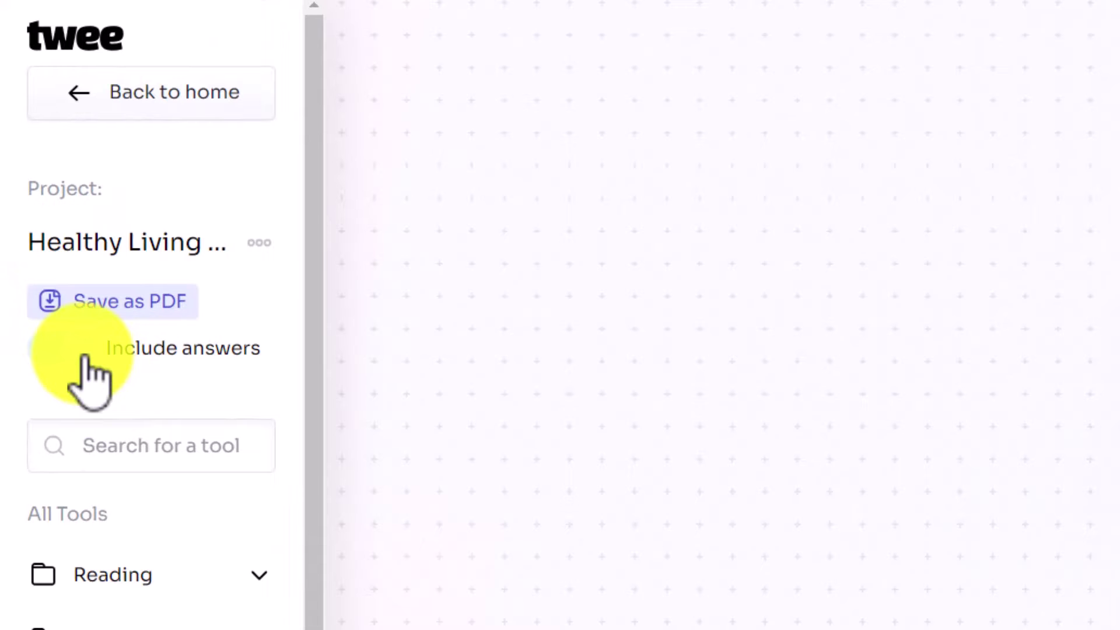
{"action": "left_click", "coordinate": [85, 356]}
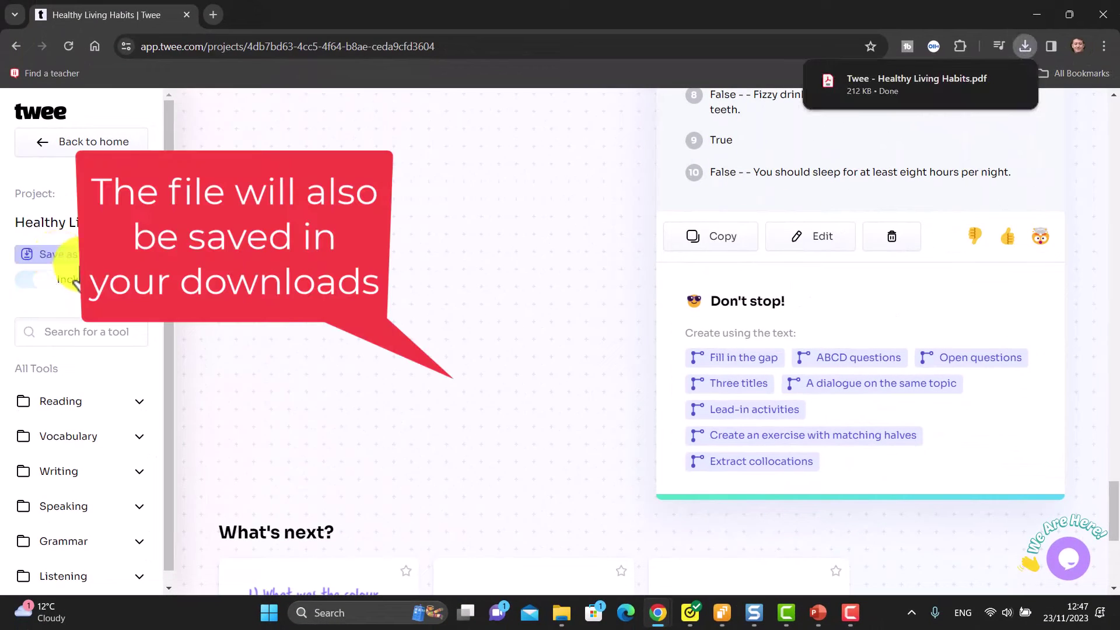
Step: Open the downloaded Healthy Living Habits PDF and scroll through its three pages
{"action": "left_click", "coordinate": [894, 83]}
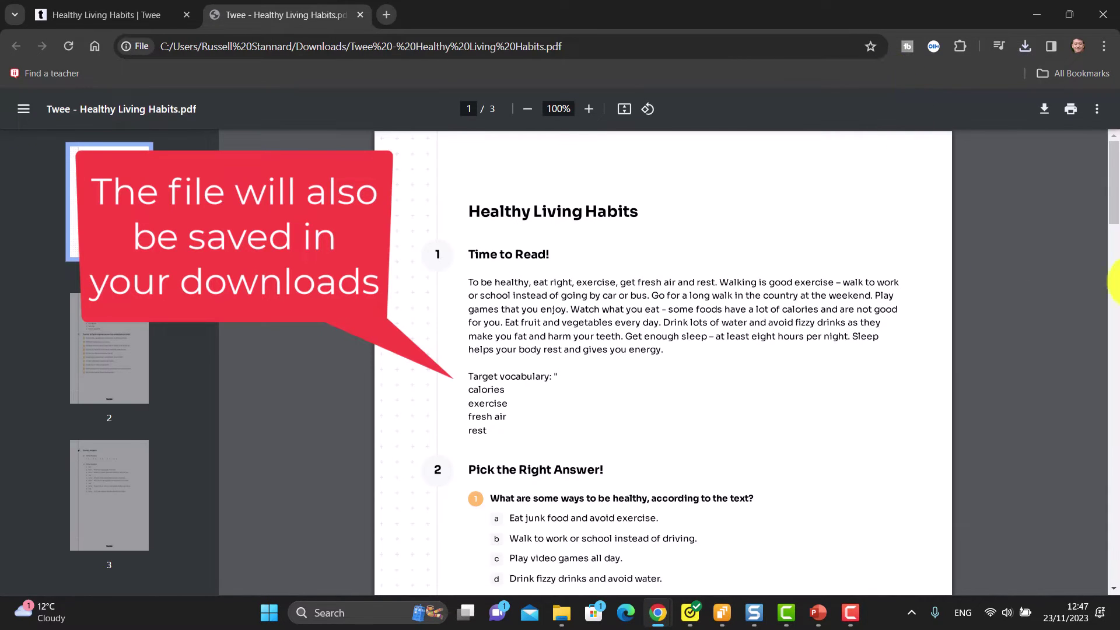
{"action": "left_click_drag", "start_coordinate": [1114, 192], "coordinate": [1106, 473]}
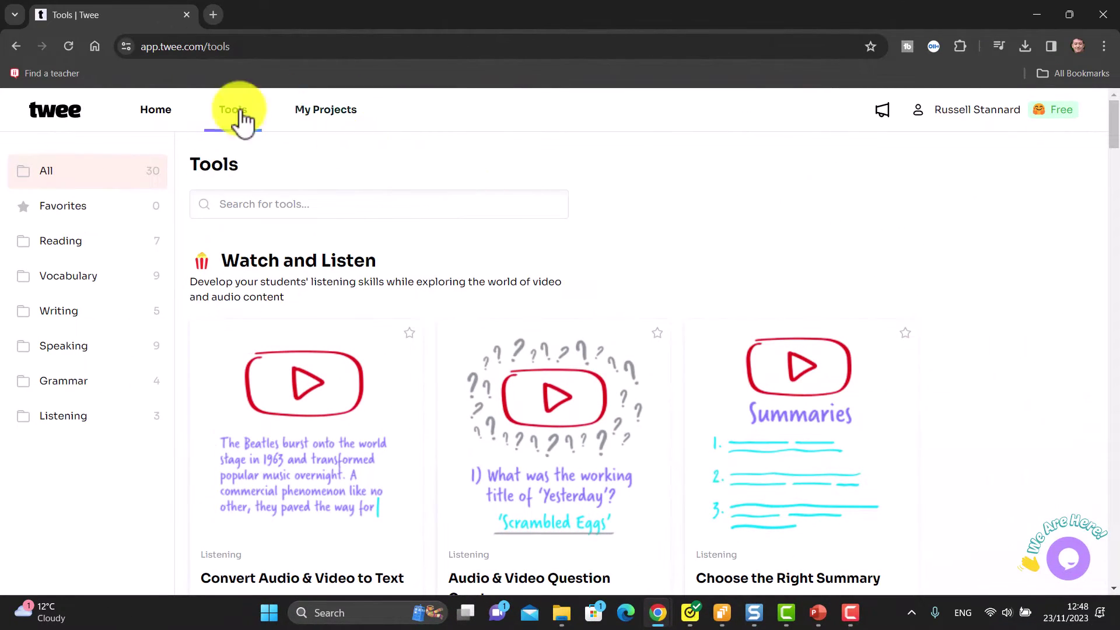
Step: Set up a B2, 350-500 word blog post on 'Use of AI in language learning'
{"action": "left_click_drag", "start_coordinate": [1114, 130], "coordinate": [1093, 220]}
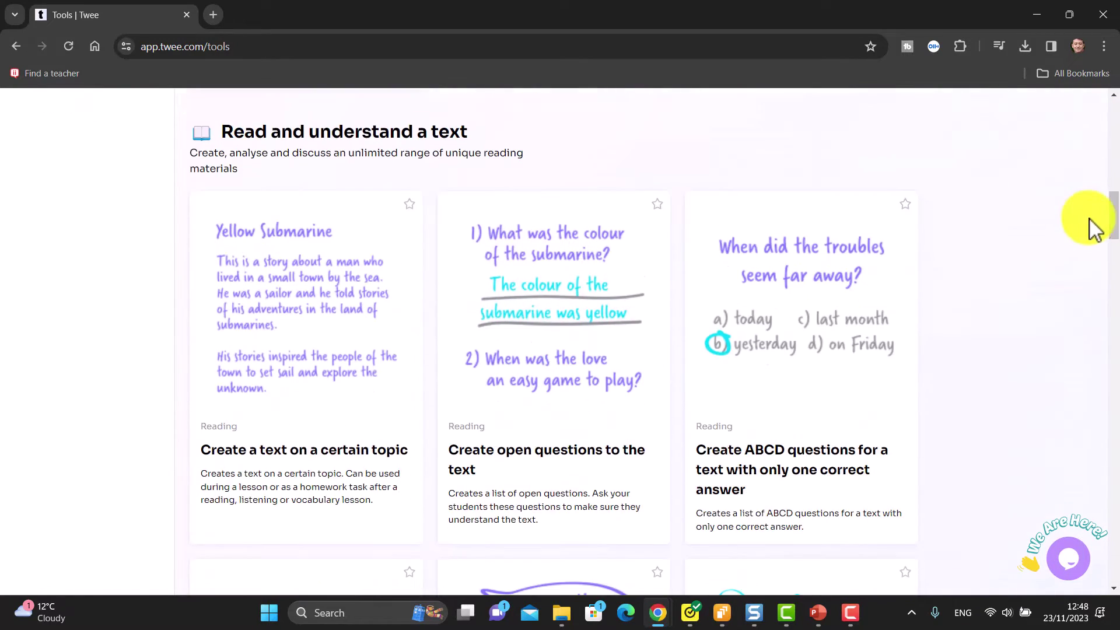
{"action": "left_click", "coordinate": [307, 284]}
{"action": "left_click", "coordinate": [411, 330]}
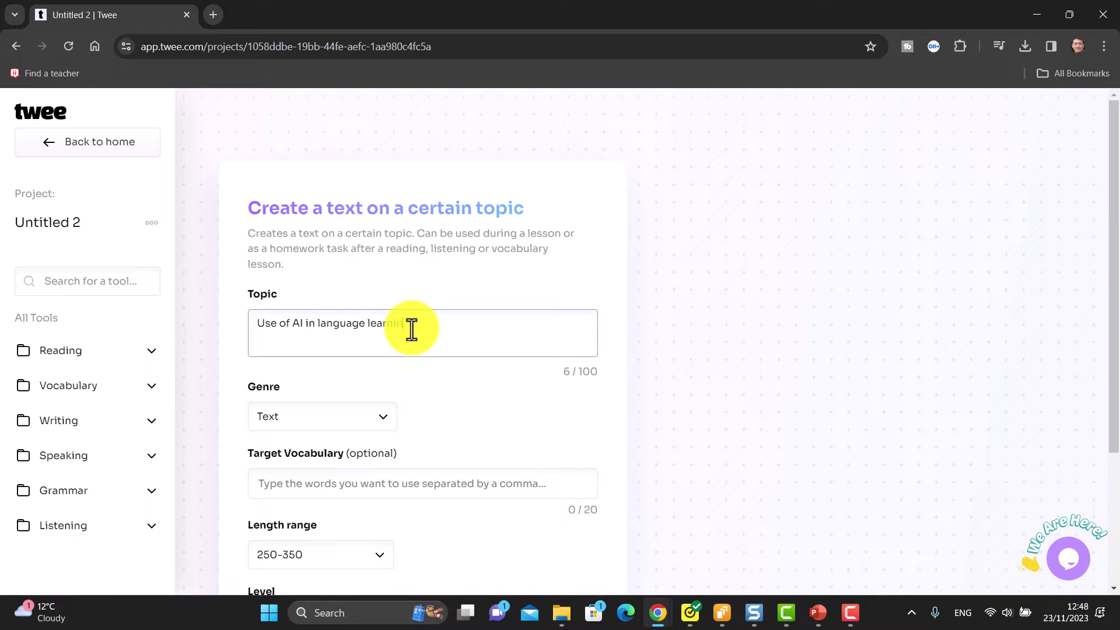
{"action": "left_click", "coordinate": [386, 418]}
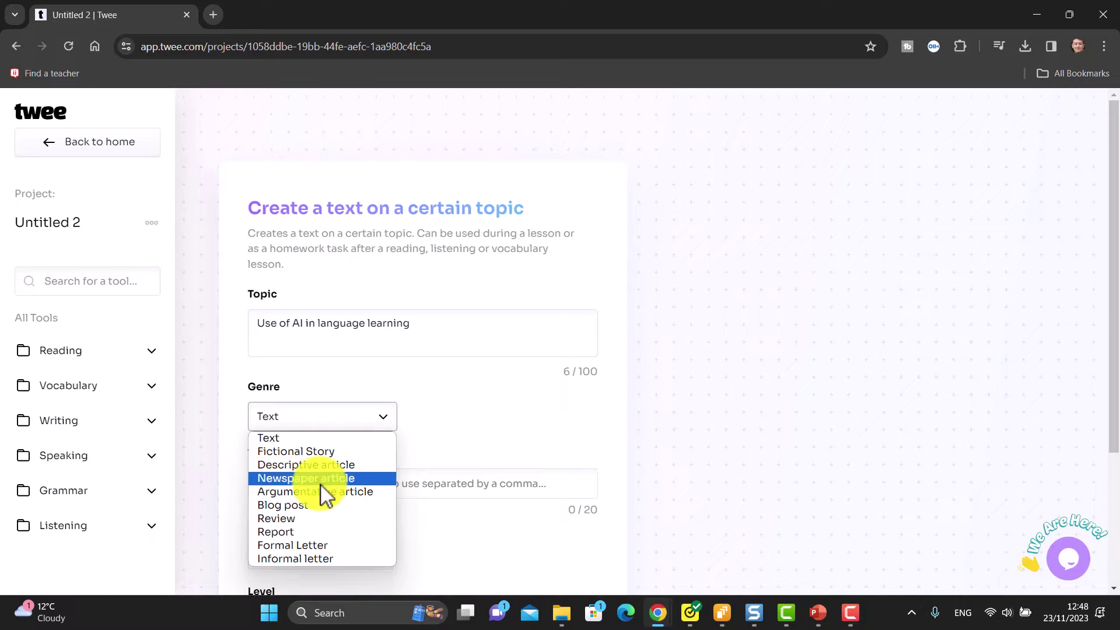
{"action": "left_click", "coordinate": [291, 505]}
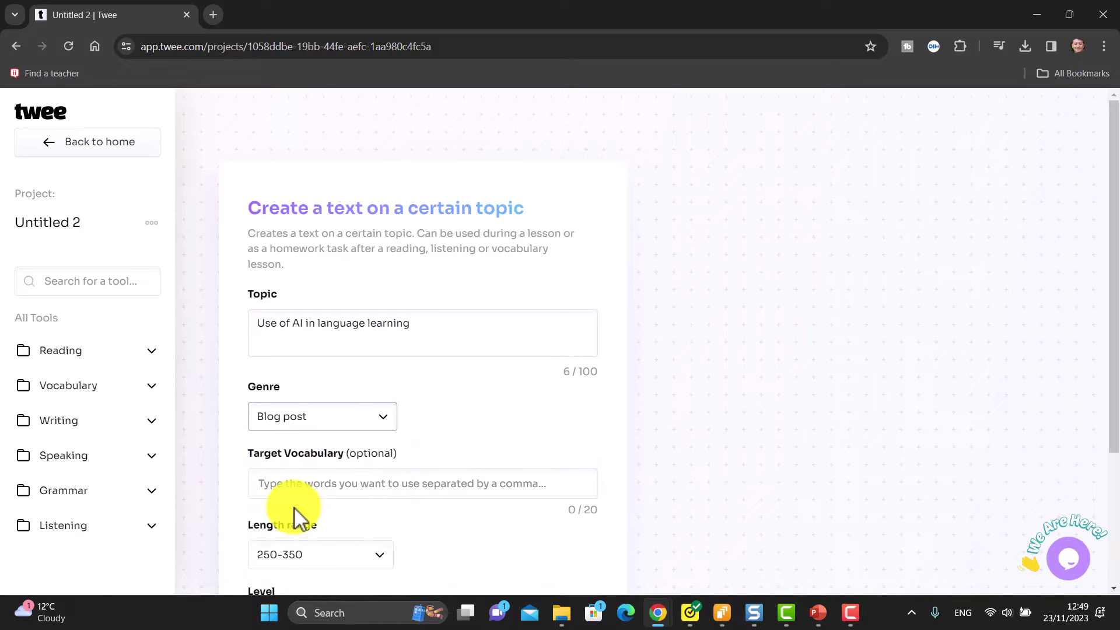
{"action": "scroll", "coordinate": [1109, 411], "scroll_direction": "down", "scroll_amount": 1}
{"action": "scroll", "coordinate": [1107, 410], "scroll_direction": "down", "scroll_amount": 1}
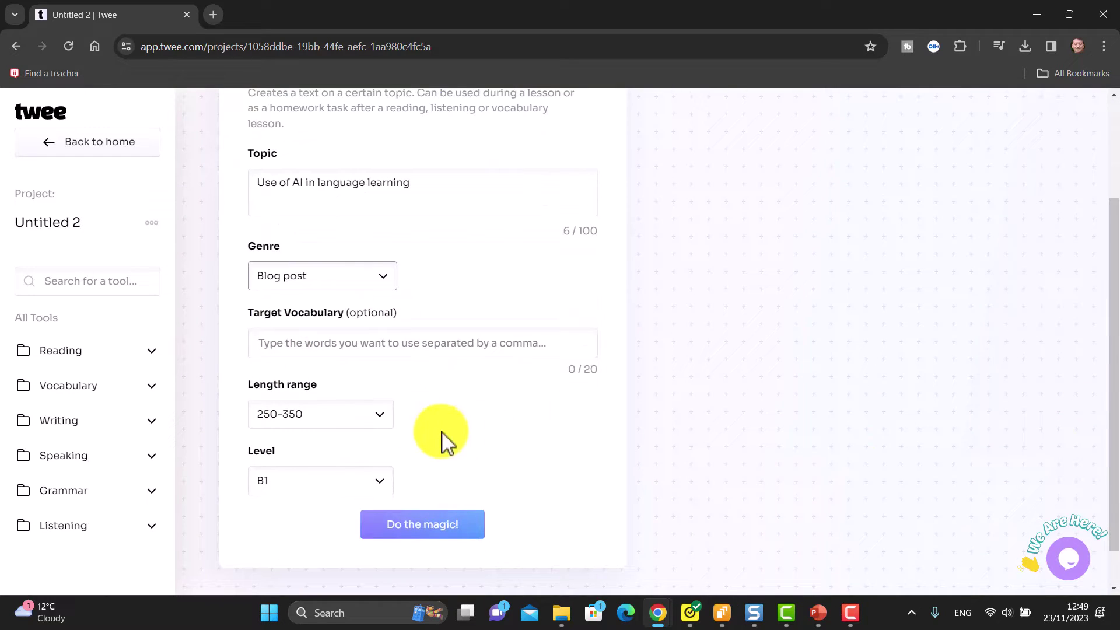
{"action": "left_click", "coordinate": [382, 424]}
{"action": "left_click", "coordinate": [306, 475]}
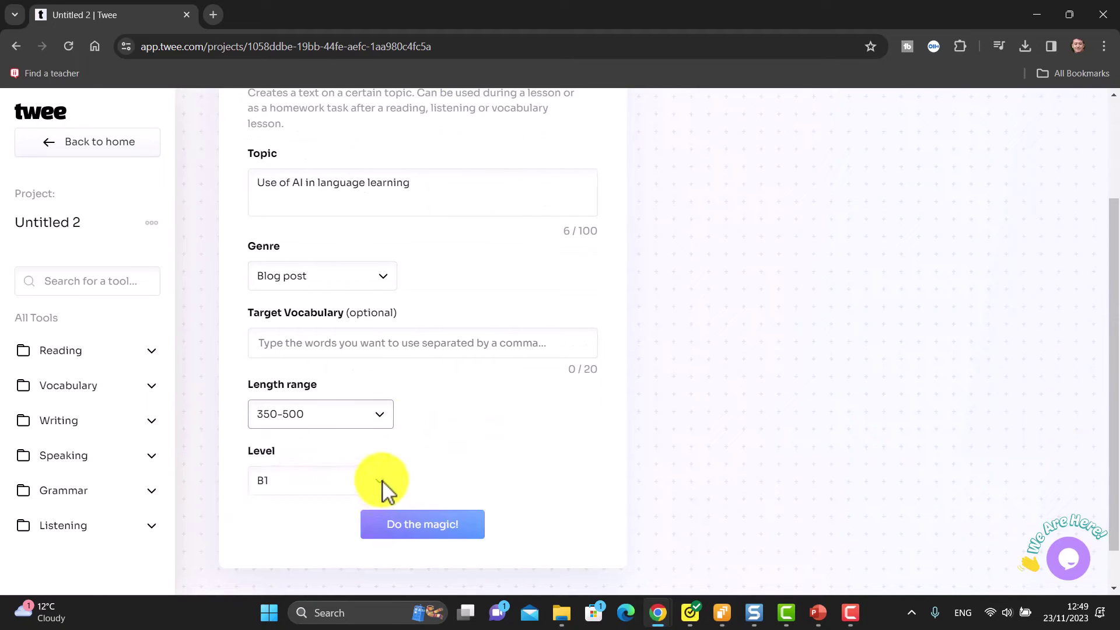
{"action": "left_click", "coordinate": [382, 484]}
{"action": "left_click", "coordinate": [274, 542]}
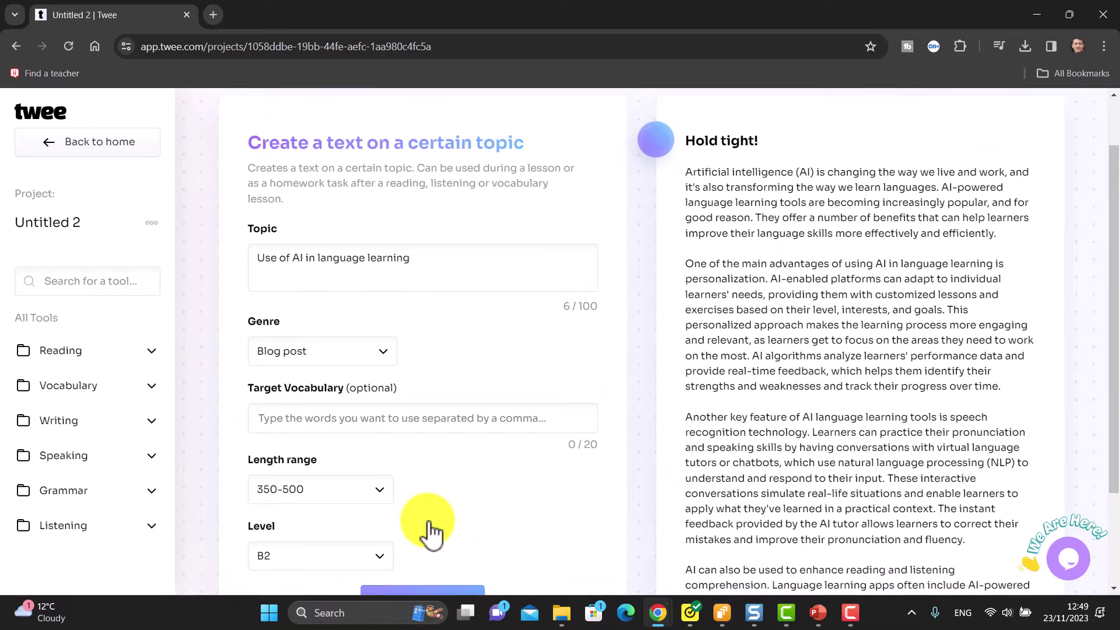
Step: Scroll past the finished 'Benefits of AI Language Learning' post to the follow-up exercise suggestions
{"action": "left_click_drag", "start_coordinate": [1111, 308], "coordinate": [1117, 552]}
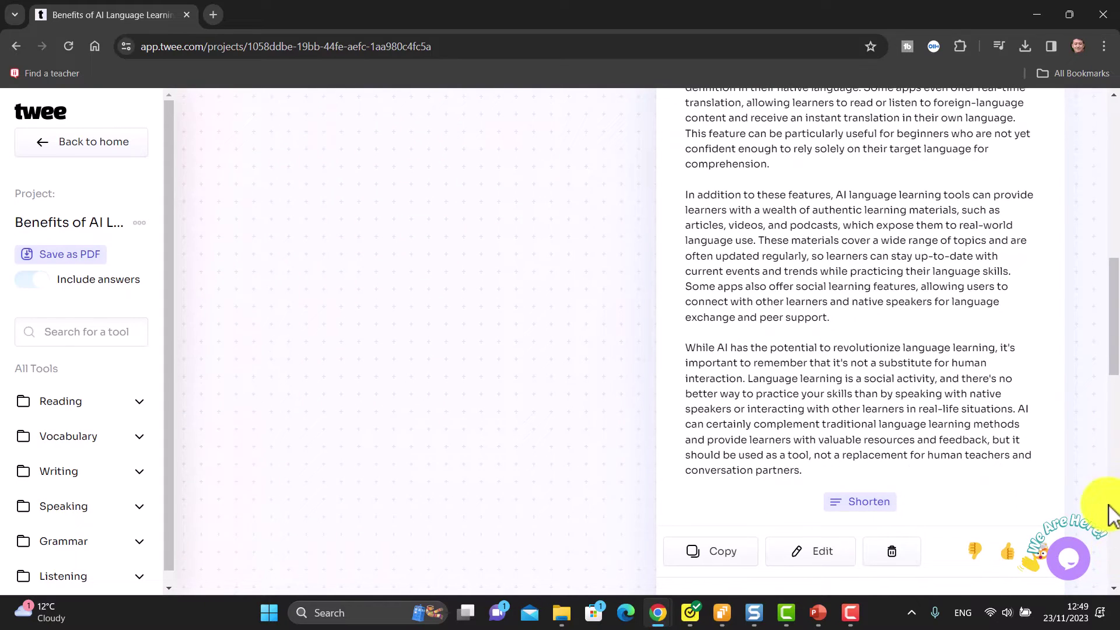
{"action": "left_click_drag", "start_coordinate": [1114, 321], "coordinate": [1115, 379]}
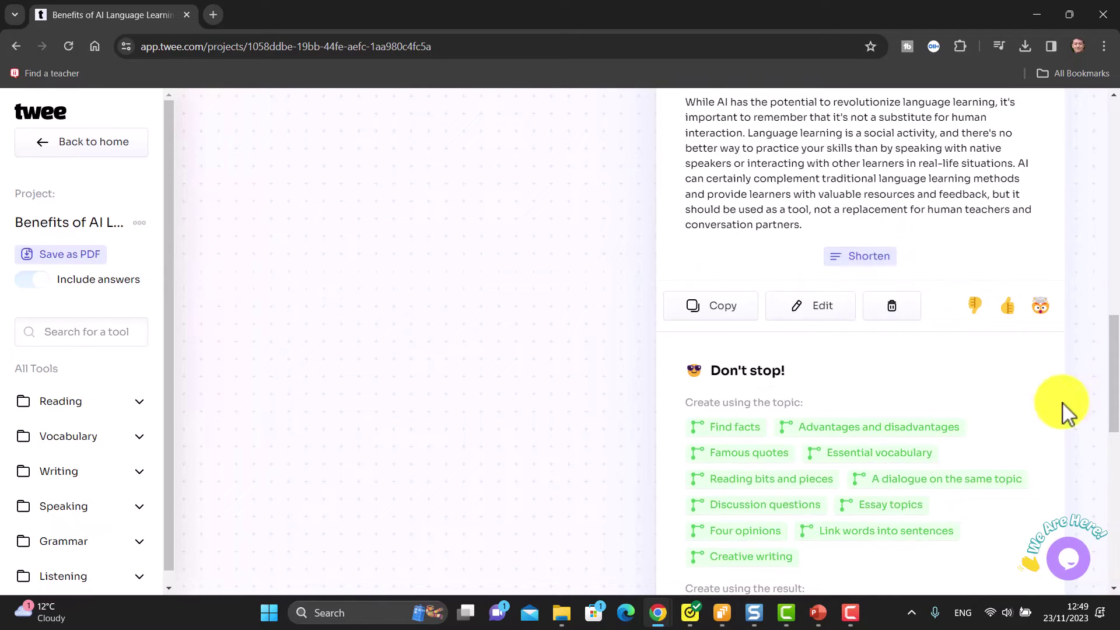
{"action": "left_click_drag", "start_coordinate": [1115, 386], "coordinate": [1103, 417]}
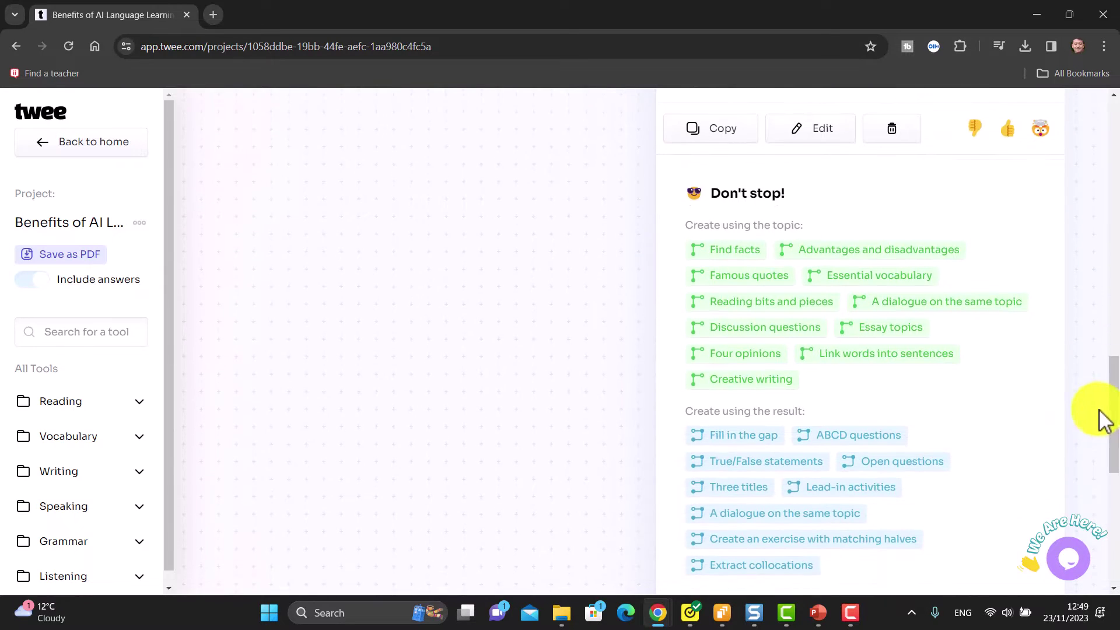
Step: Generate seven Intermediate B1-B2 ABCD questions on the AI post, keyed 1c, 2a, 3c, 4b, 5c, 6a, 7b
{"action": "left_click", "coordinate": [862, 447]}
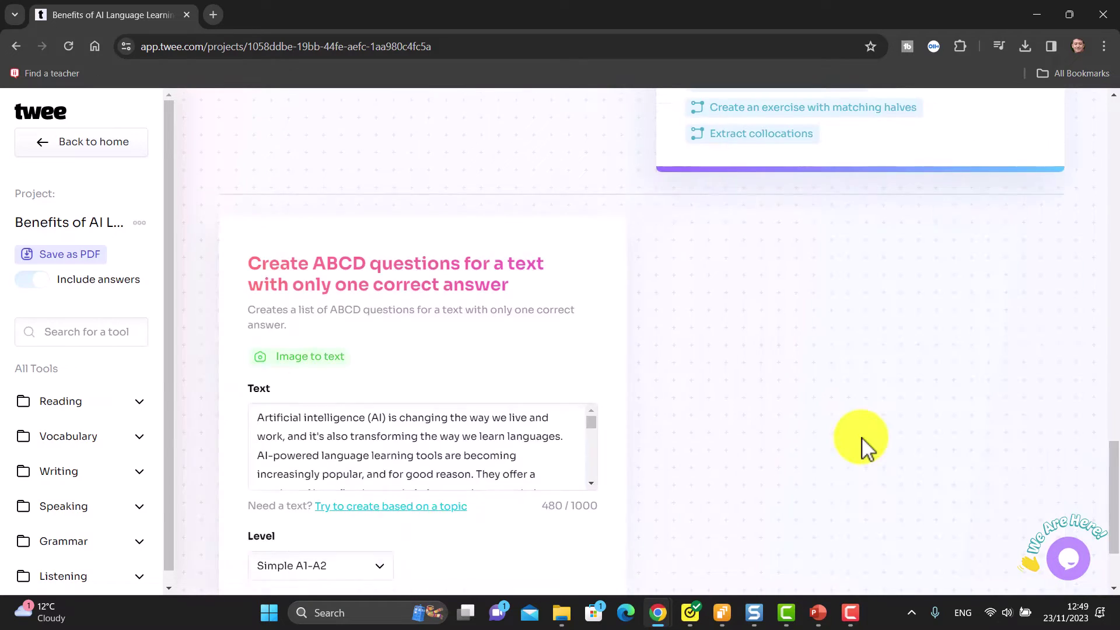
{"action": "left_click_drag", "start_coordinate": [1113, 364], "coordinate": [1101, 539]}
{"action": "left_click", "coordinate": [389, 437]}
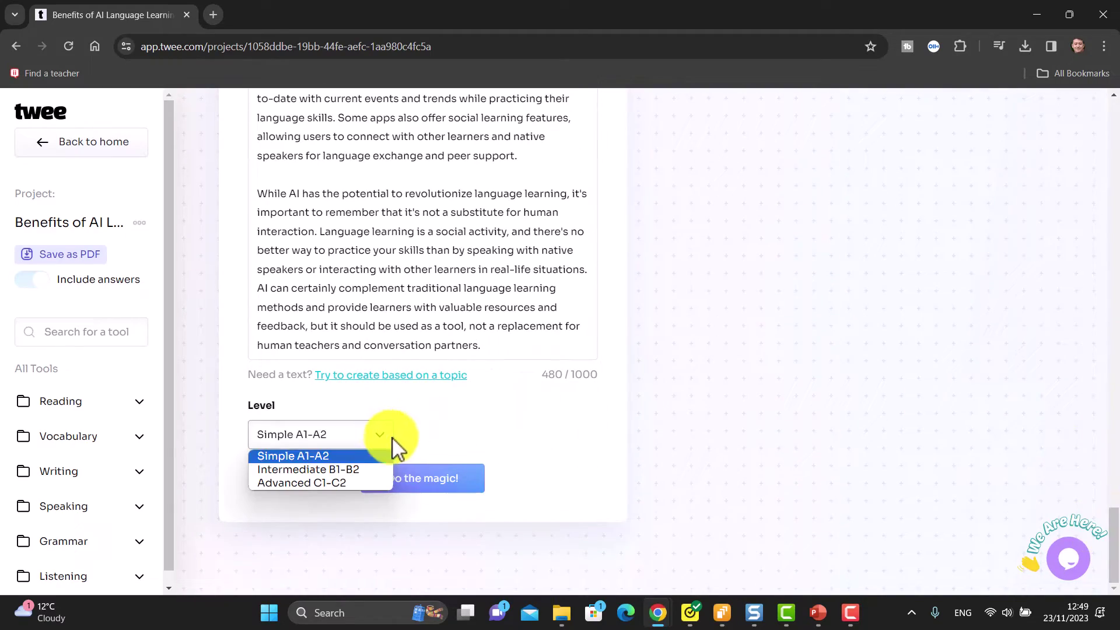
{"action": "left_click", "coordinate": [357, 467]}
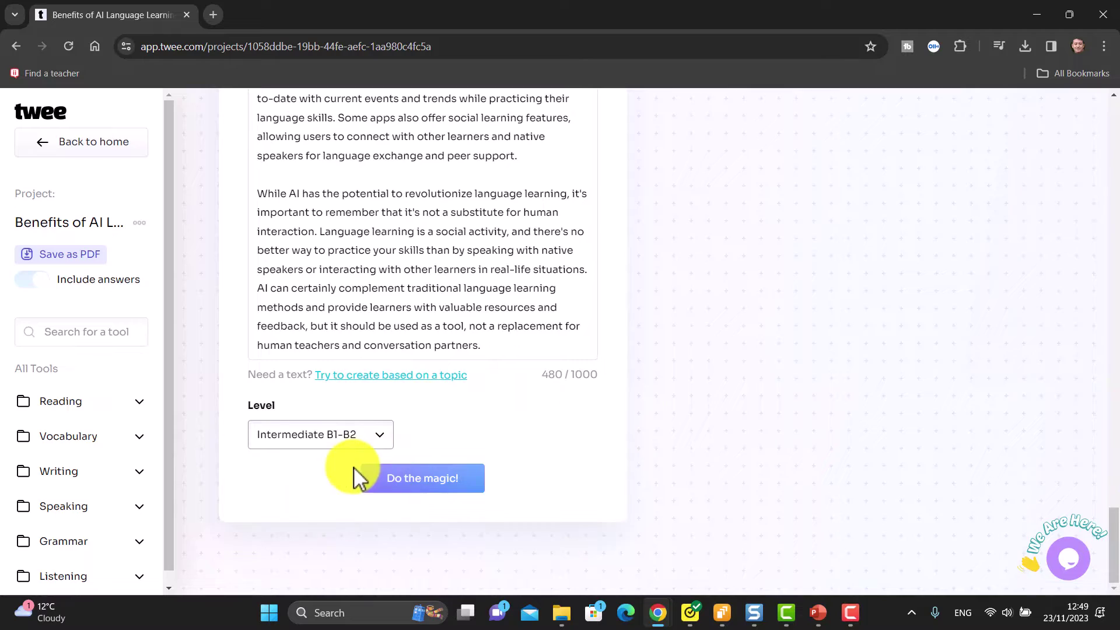
{"action": "left_click", "coordinate": [420, 480]}
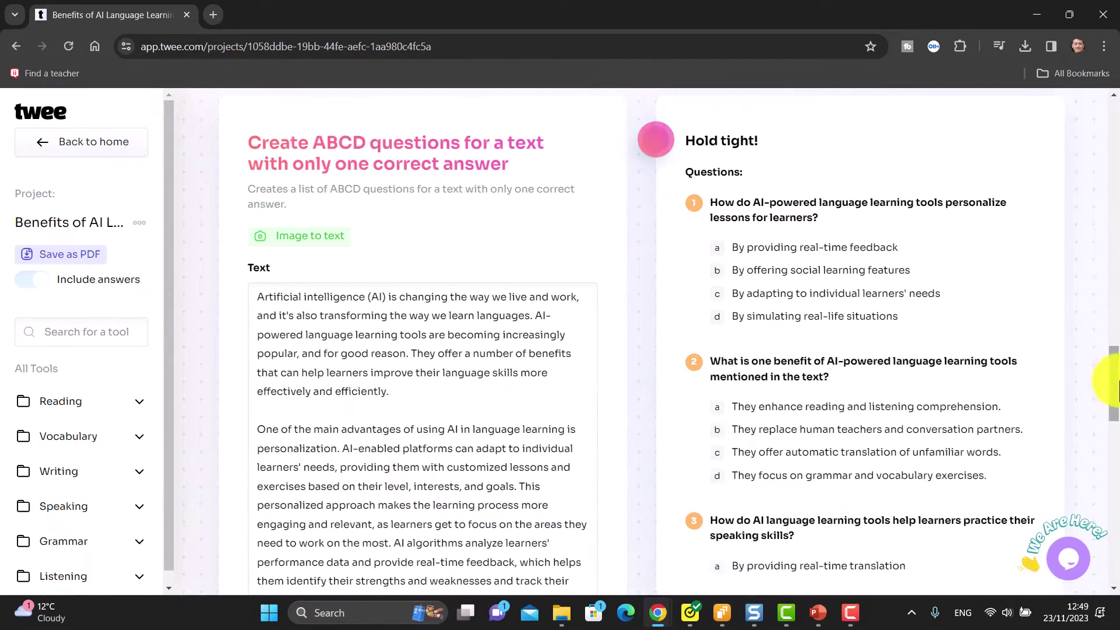
{"action": "left_click_drag", "start_coordinate": [1114, 379], "coordinate": [1104, 517]}
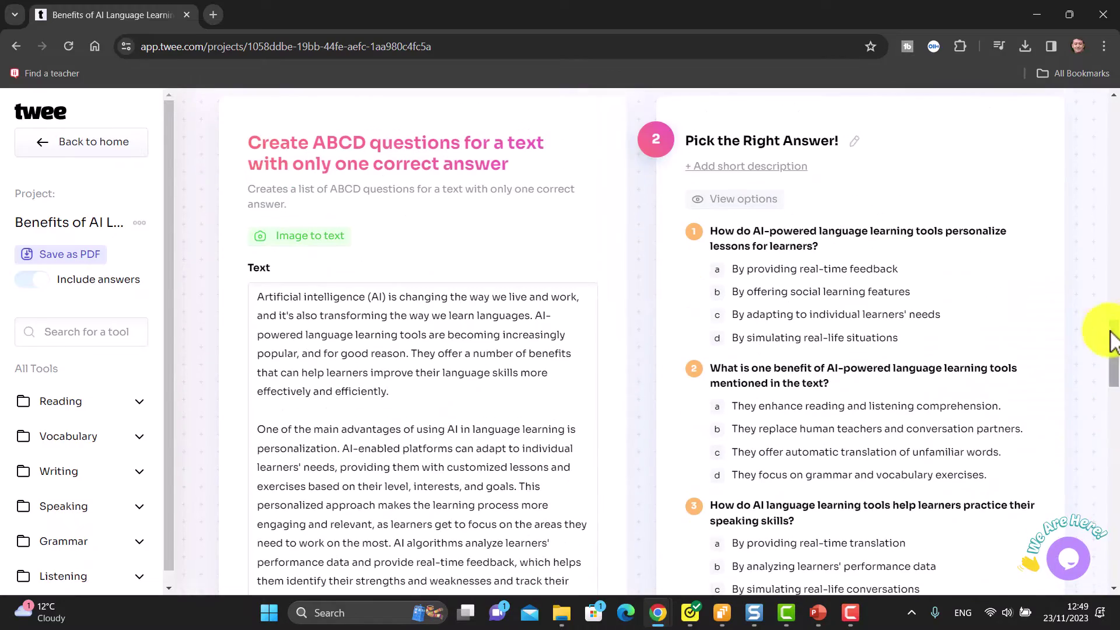
{"action": "left_click_drag", "start_coordinate": [1113, 344], "coordinate": [1103, 465]}
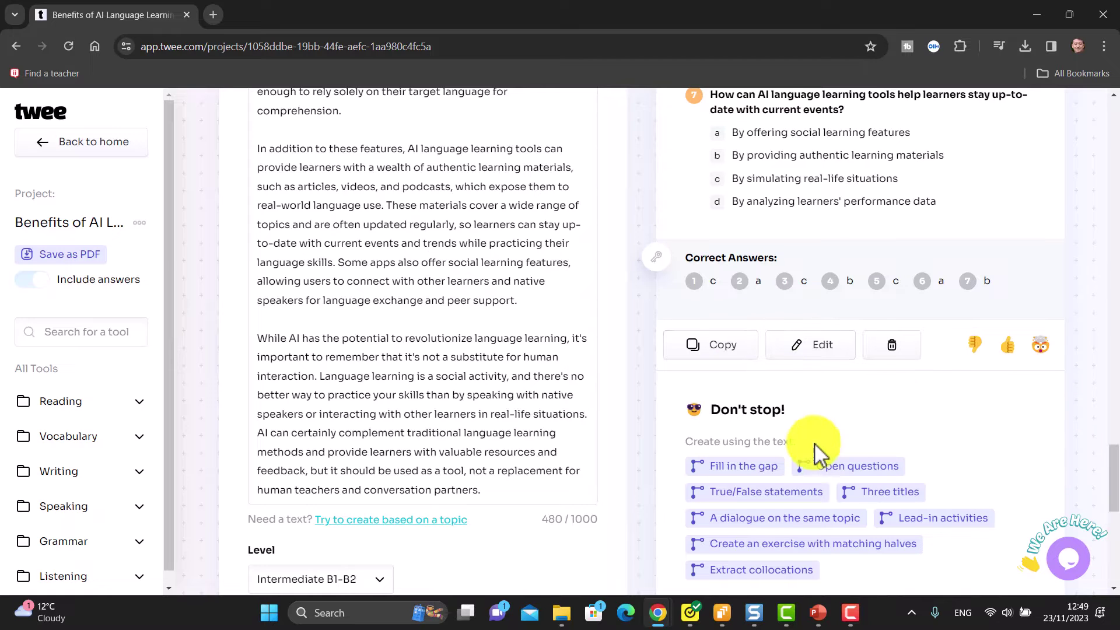
Step: Mark gap words in the blog text, including transforming, individual, apply, enhance and native
{"action": "left_click", "coordinate": [740, 480]}
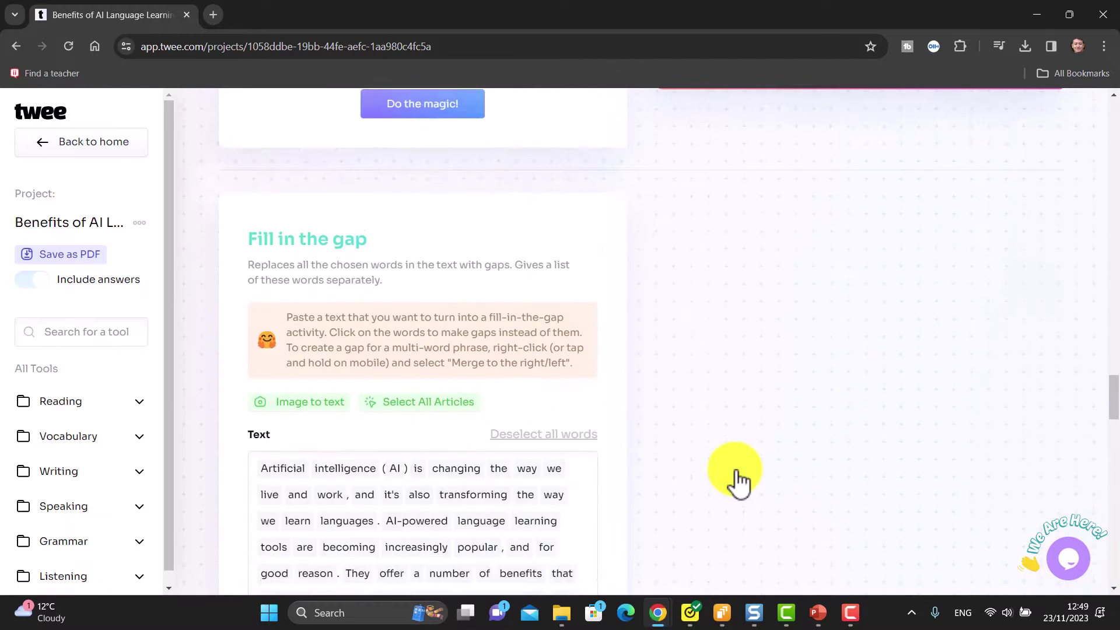
{"action": "scroll", "coordinate": [1115, 414], "scroll_direction": "down", "scroll_amount": 1}
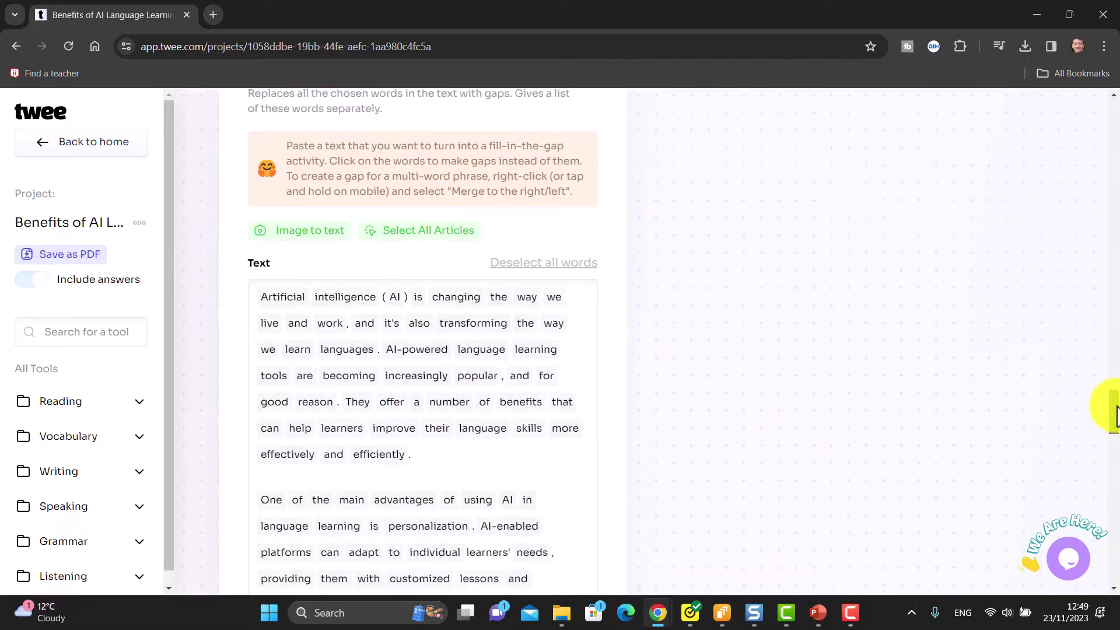
{"action": "left_click", "coordinate": [481, 325]}
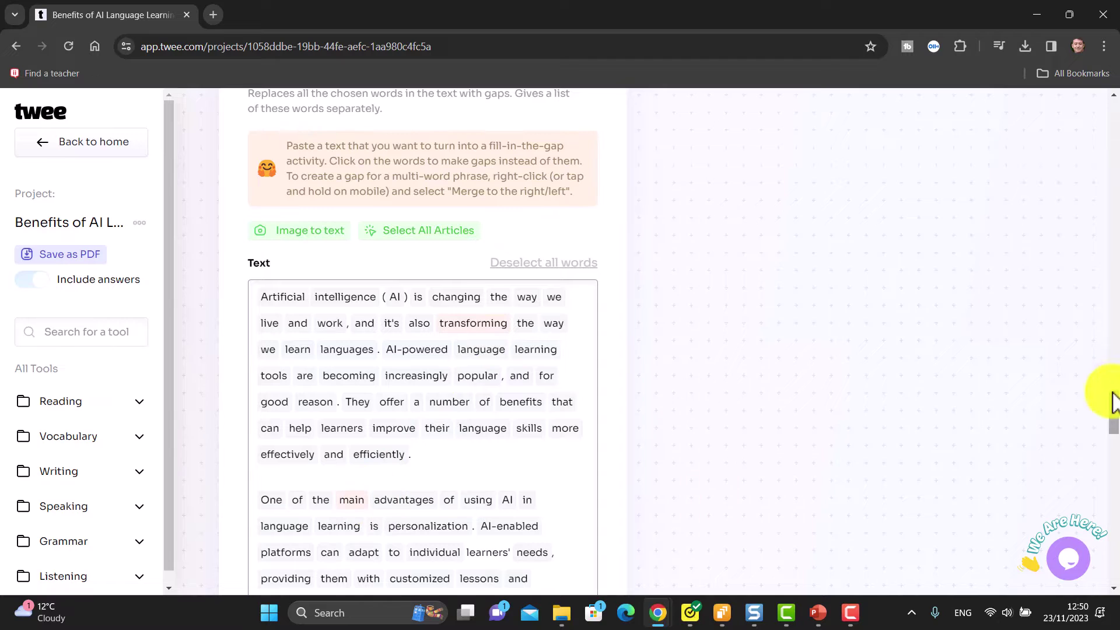
{"action": "scroll", "coordinate": [1113, 409], "scroll_direction": "down", "scroll_amount": 4}
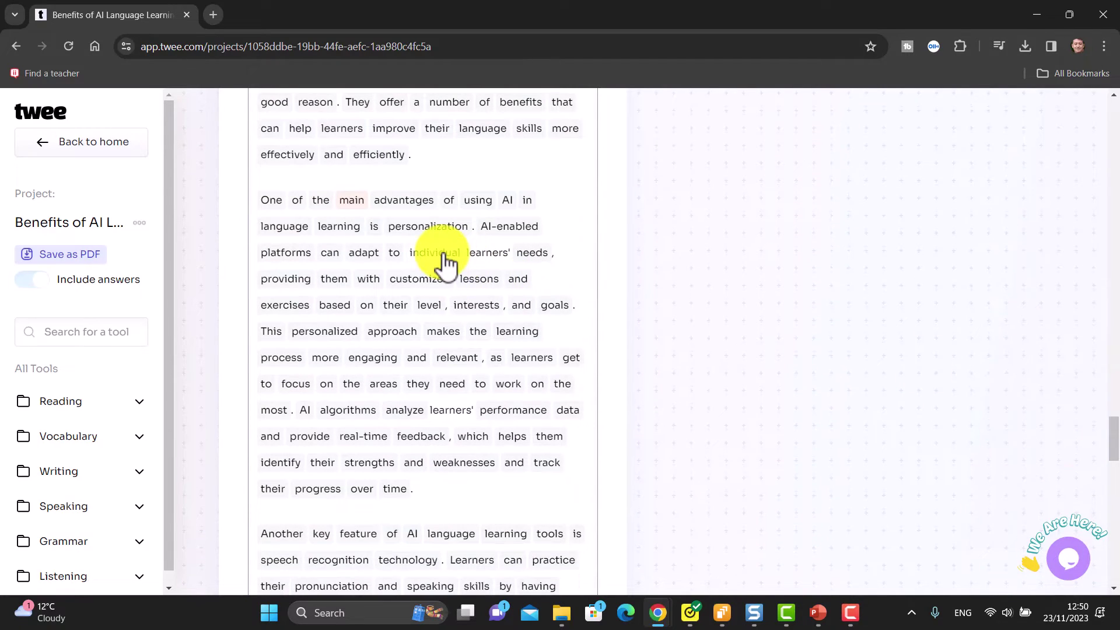
{"action": "left_click", "coordinate": [445, 253]}
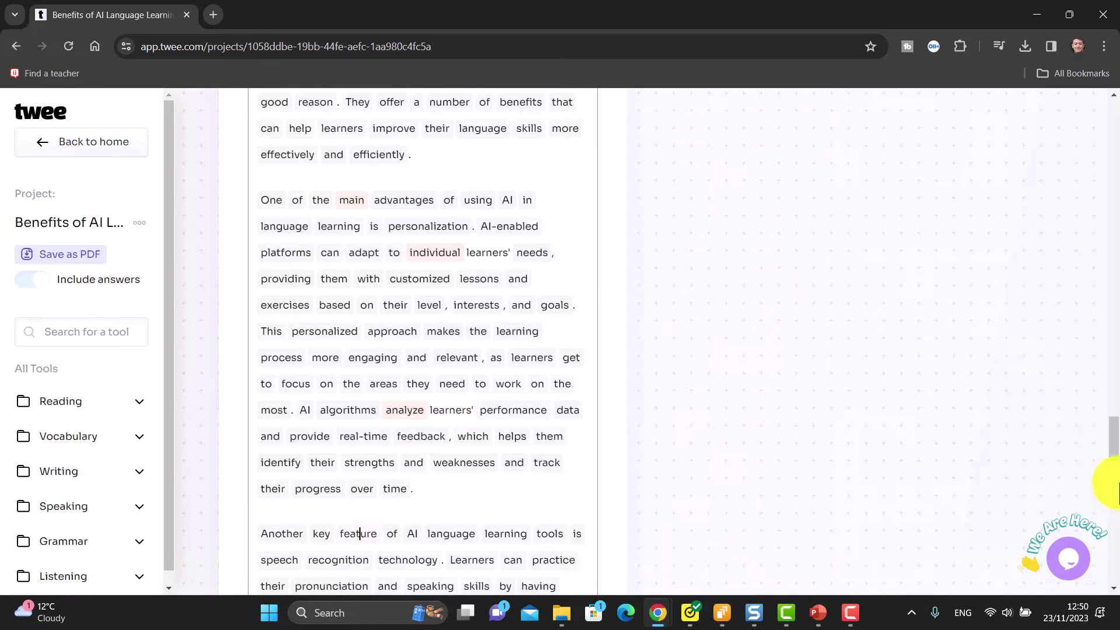
{"action": "scroll", "coordinate": [1113, 450], "scroll_direction": "down", "scroll_amount": 4}
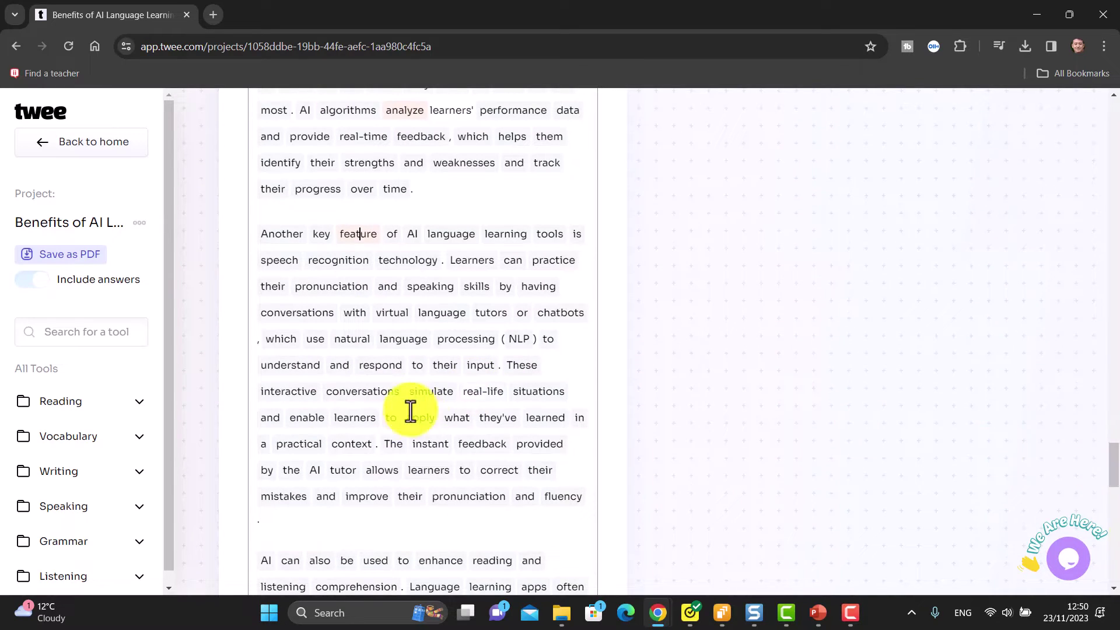
{"action": "left_click", "coordinate": [421, 418]}
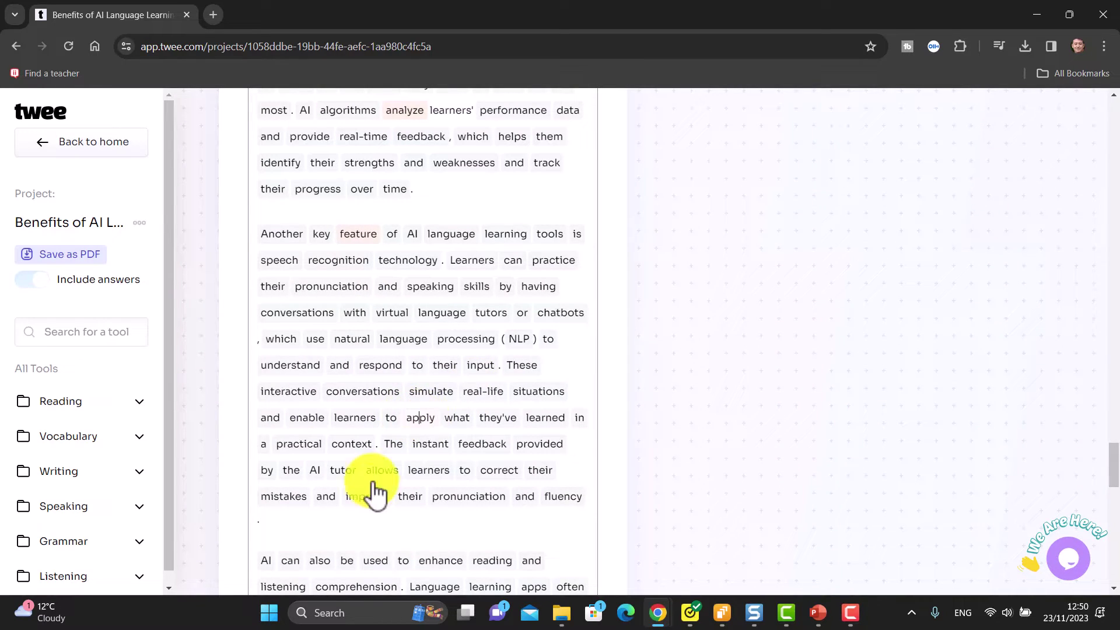
{"action": "left_click", "coordinate": [450, 560]}
{"action": "scroll", "coordinate": [1111, 502], "scroll_direction": "down", "scroll_amount": 4}
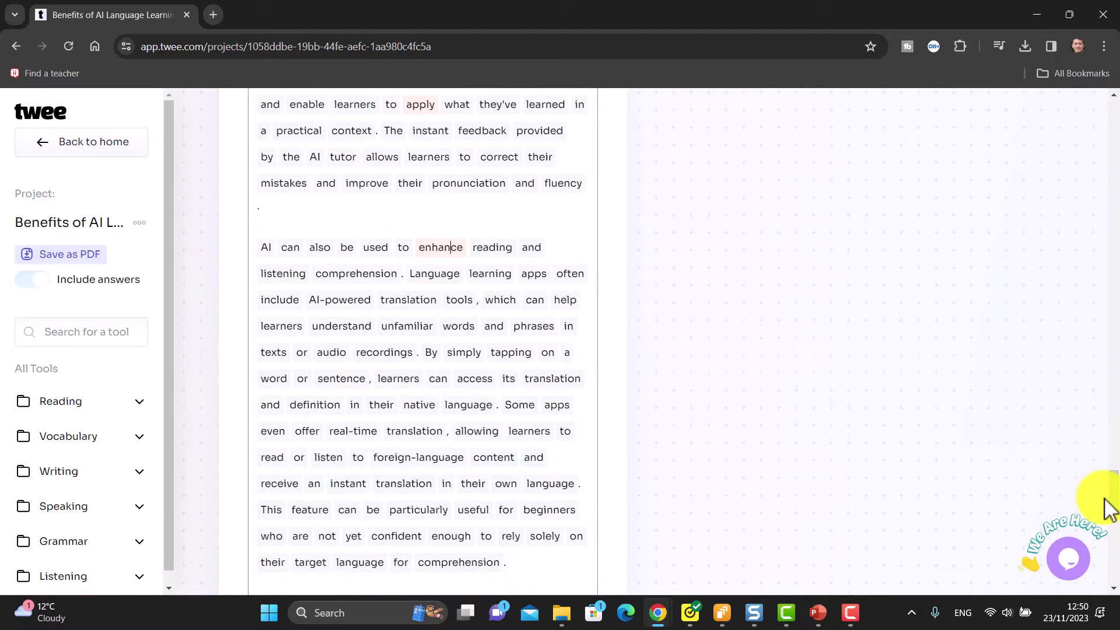
{"action": "left_click", "coordinate": [421, 407]}
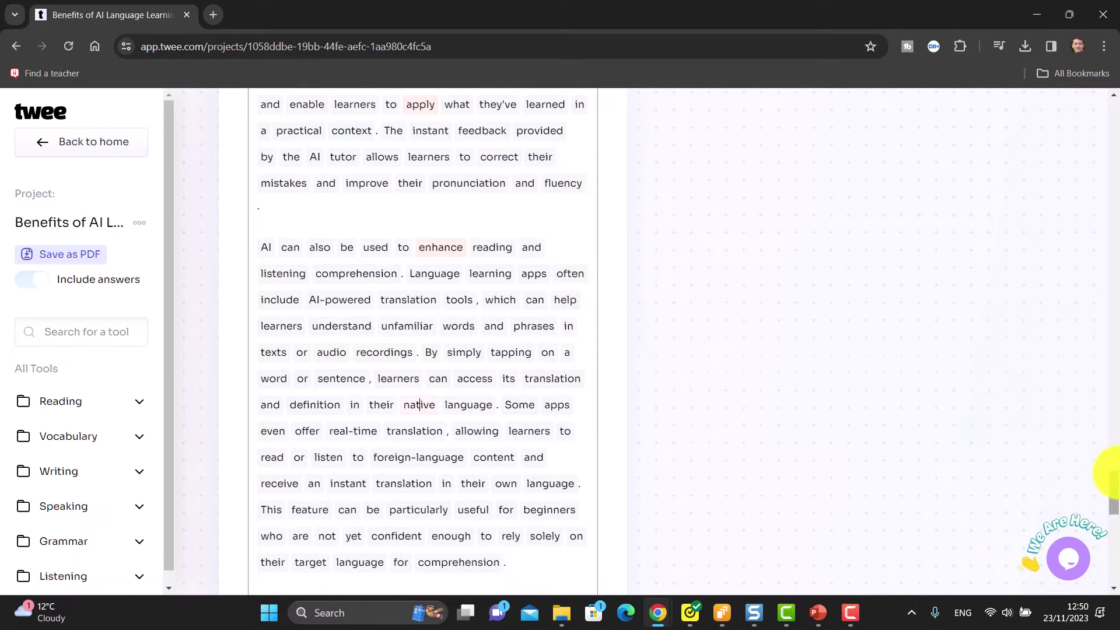
{"action": "left_click_drag", "start_coordinate": [1117, 486], "coordinate": [1100, 566]}
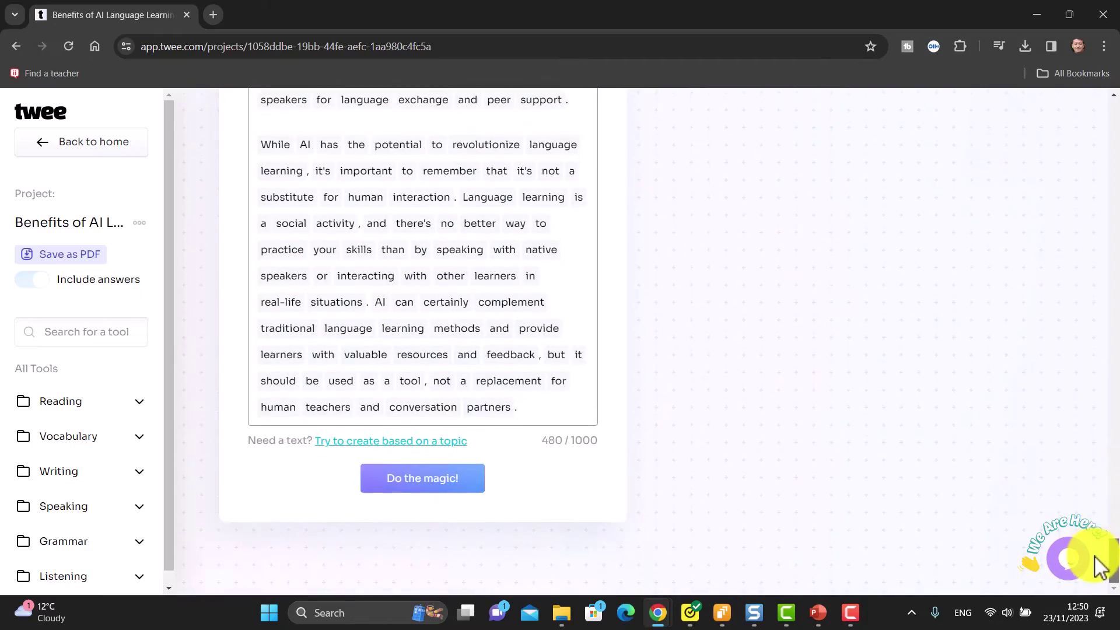
Step: Generate the eight-gap fill-in-the-gap exercise and review its correct answers
{"action": "left_click", "coordinate": [399, 482]}
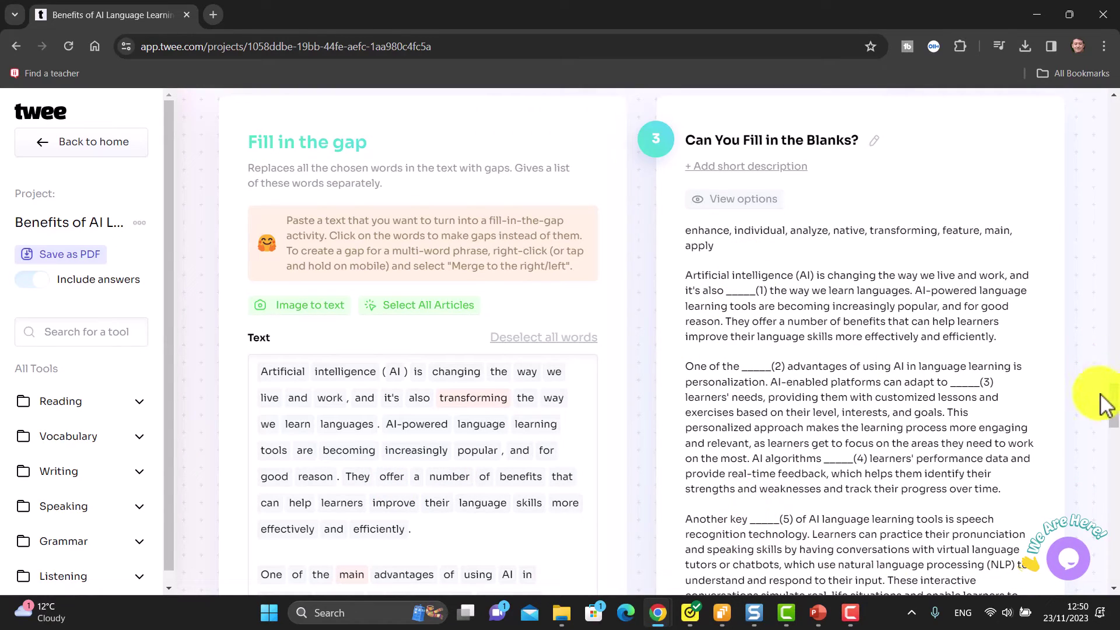
{"action": "left_click_drag", "start_coordinate": [1115, 402], "coordinate": [1111, 470]}
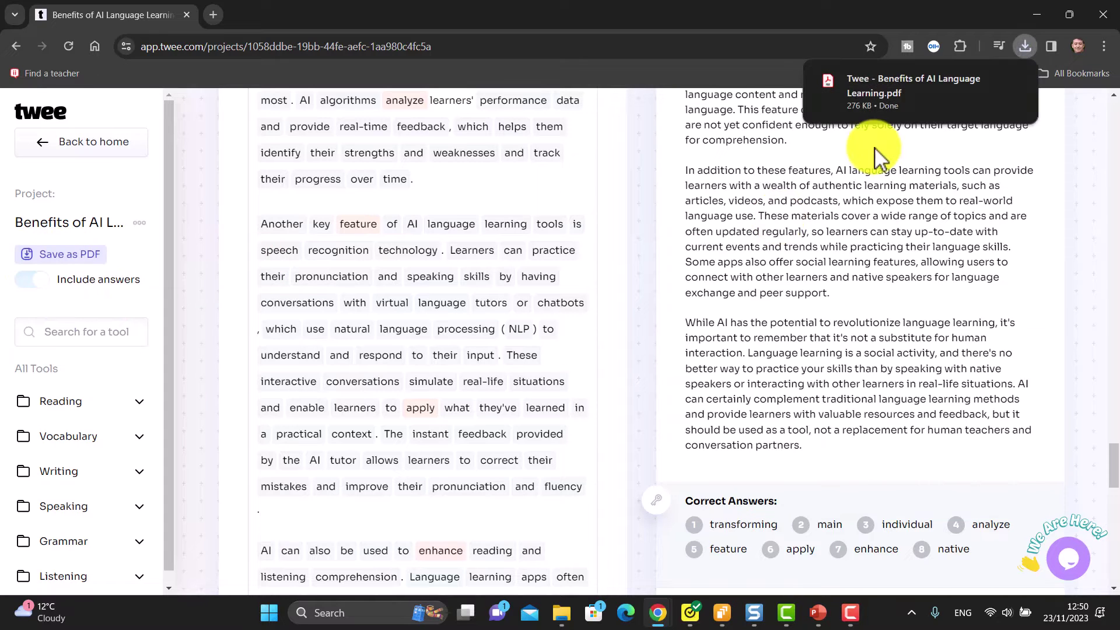
Step: Open the downloaded Benefits of AI Language Learning PDF and look through its five pages
{"action": "left_click", "coordinate": [919, 88]}
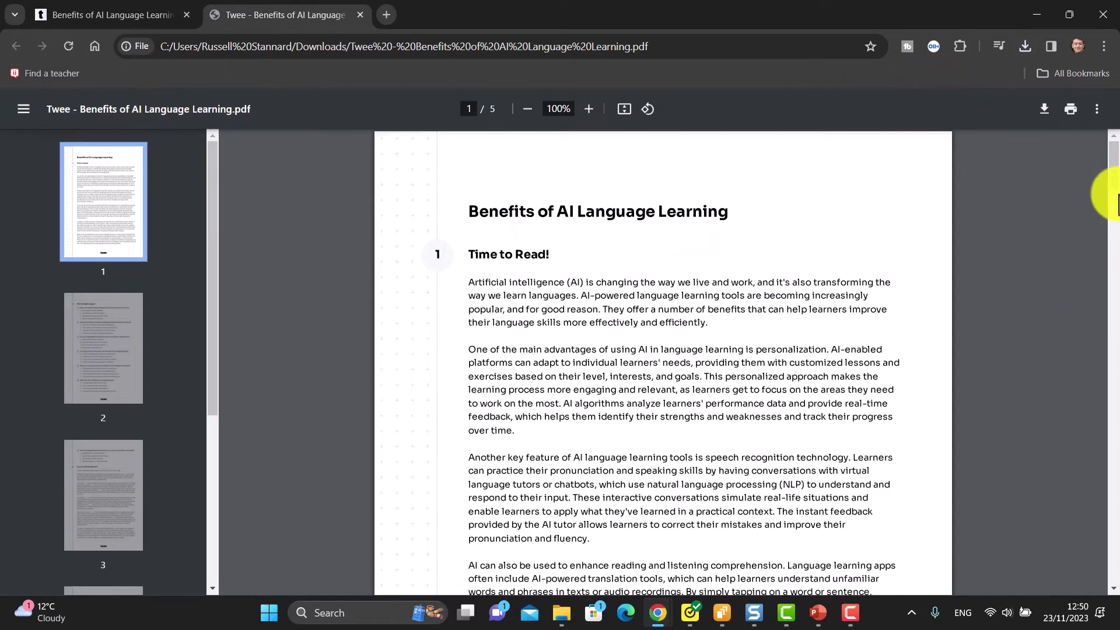
{"action": "left_click_drag", "start_coordinate": [1115, 184], "coordinate": [1116, 549]}
{"action": "scroll", "coordinate": [1111, 292], "scroll_direction": "up", "scroll_amount": 14}
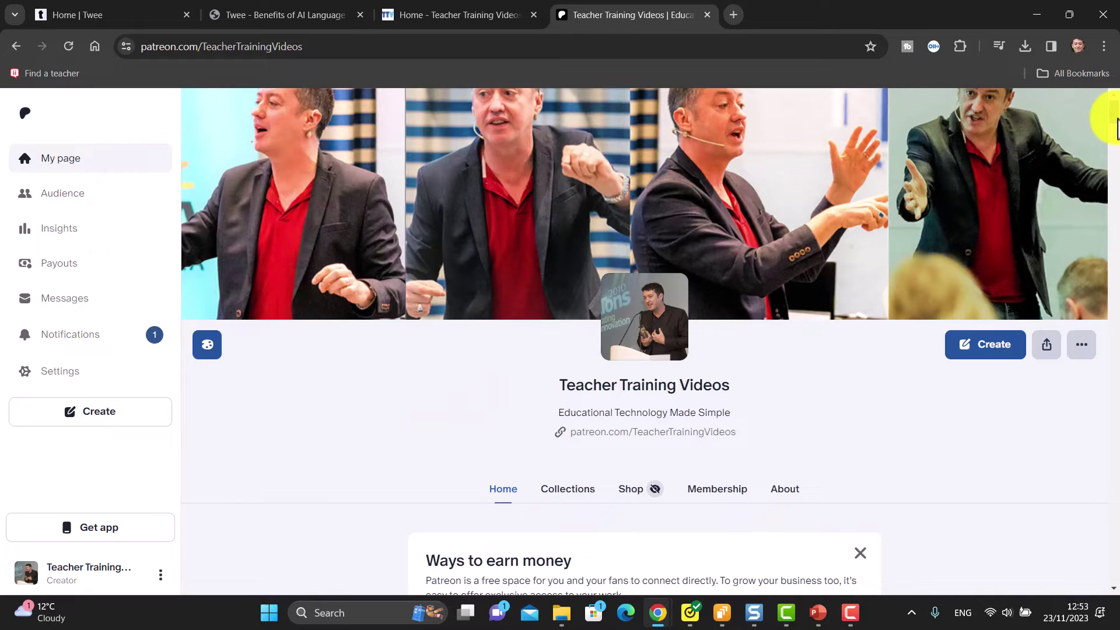
{"action": "scroll", "coordinate": [1117, 126], "scroll_direction": "down", "scroll_amount": 4}
{"action": "left_click_drag", "start_coordinate": [1117, 125], "coordinate": [1108, 201]}
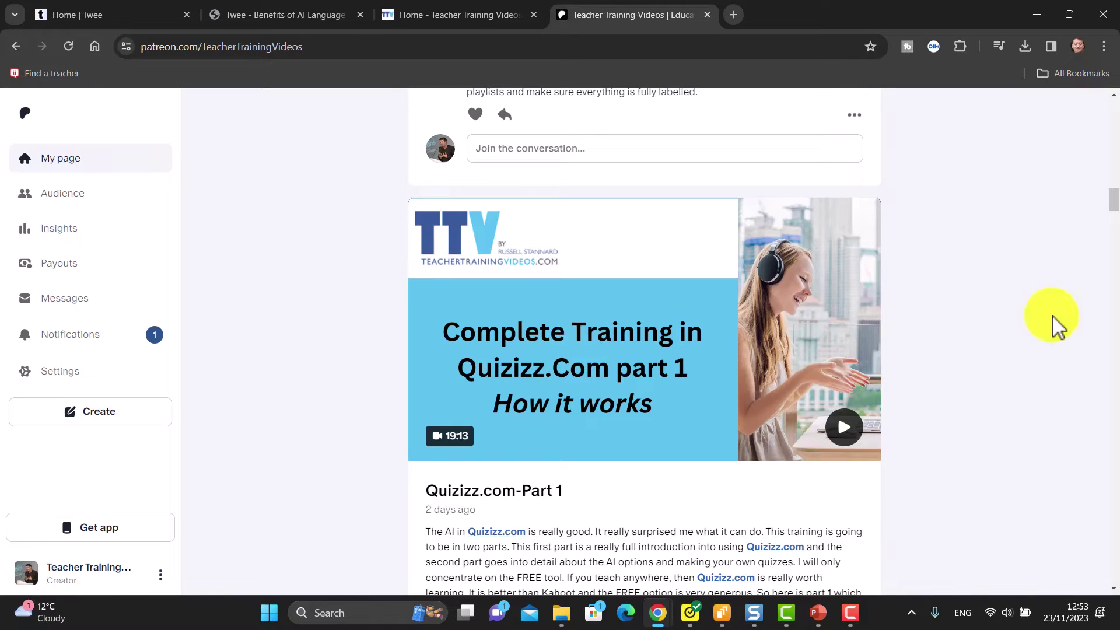
{"action": "left_click_drag", "start_coordinate": [1114, 205], "coordinate": [1115, 557]}
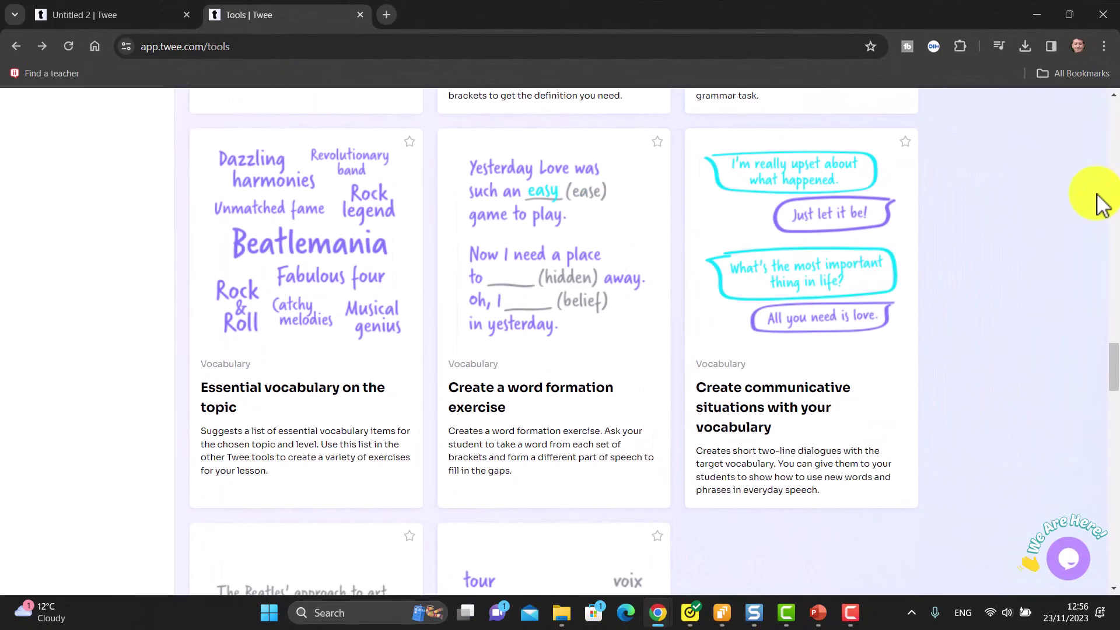
Step: Find the Vocabulary section of the Tools page and open the word formation exercise tool
{"action": "scroll", "coordinate": [1115, 356], "scroll_direction": "down", "scroll_amount": 4}
{"action": "mouse_move", "coordinate": [1113, 380]}
{"action": "left_mouse_down"}
{"action": "mouse_move", "coordinate": [1103, 425]}
{"action": "mouse_move", "coordinate": [1100, 341]}
{"action": "mouse_move", "coordinate": [1108, 387]}
{"action": "mouse_move", "coordinate": [1108, 374]}
{"action": "left_mouse_up"}
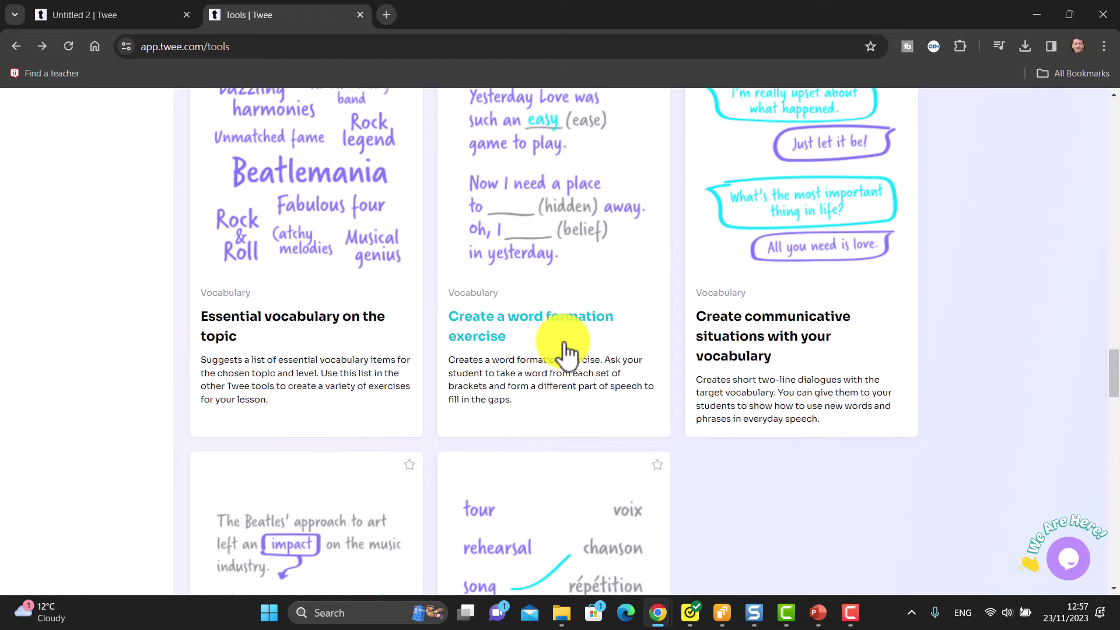
{"action": "left_click", "coordinate": [552, 295]}
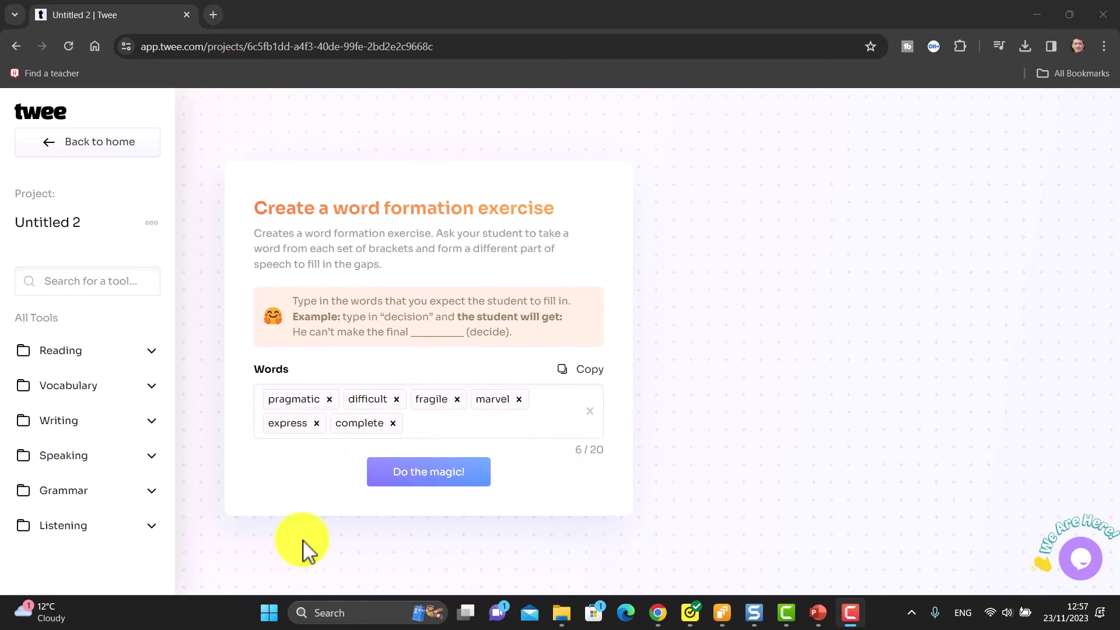
Step: Generate the word formation exercise from pragmatic, difficult, fragile, marvel, express and complete
{"action": "left_click", "coordinate": [414, 473]}
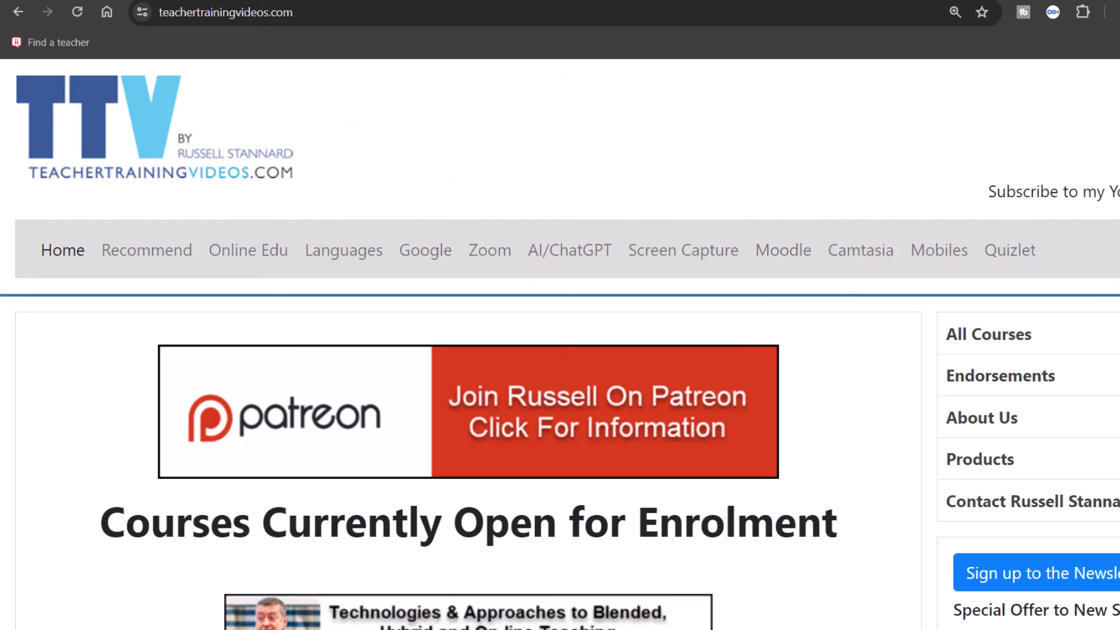
{"action": "scroll", "coordinate": [467, 344], "scroll_direction": "down", "scroll_amount": 15}
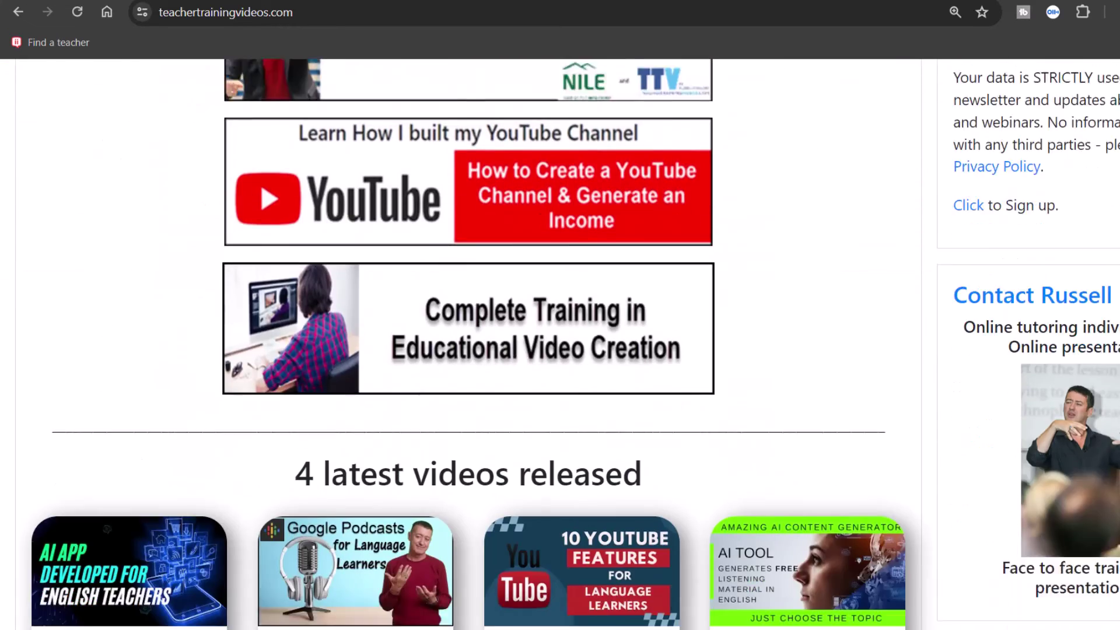
{"action": "scroll", "coordinate": [467, 344], "scroll_direction": "up", "scroll_amount": 6}
{"action": "scroll", "coordinate": [561, 344], "scroll_direction": "up", "scroll_amount": 8}
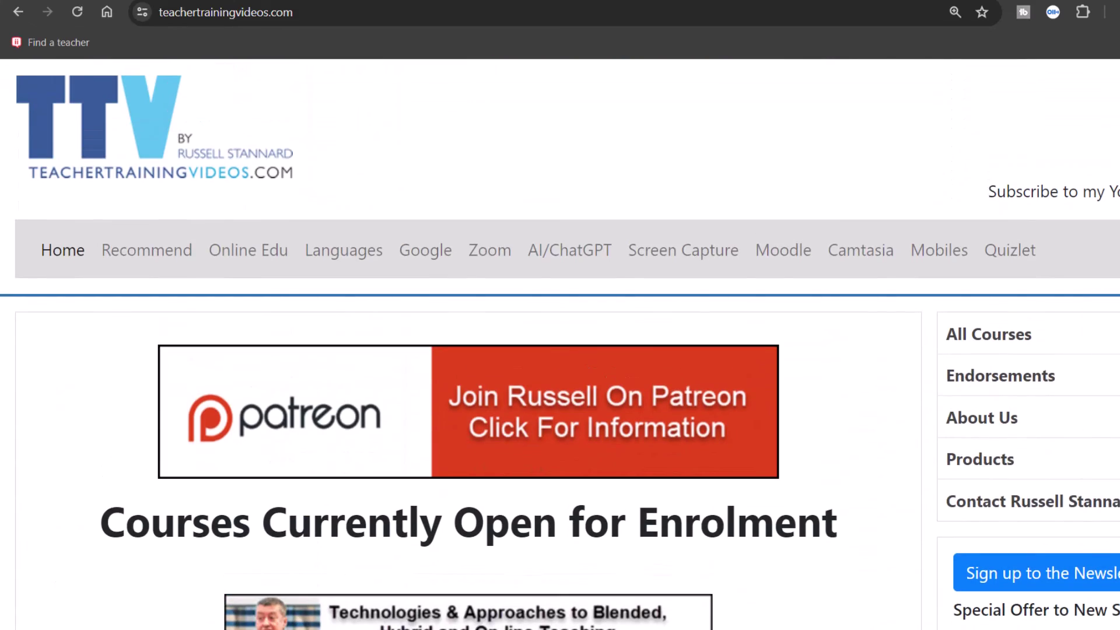
{"action": "left_click", "coordinate": [982, 577]}
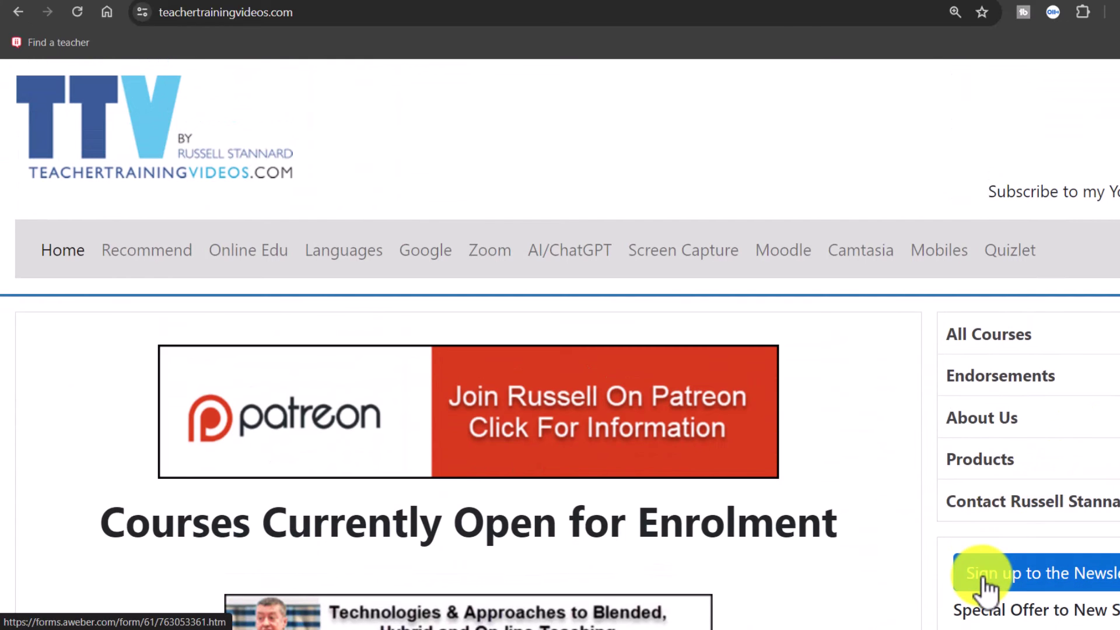